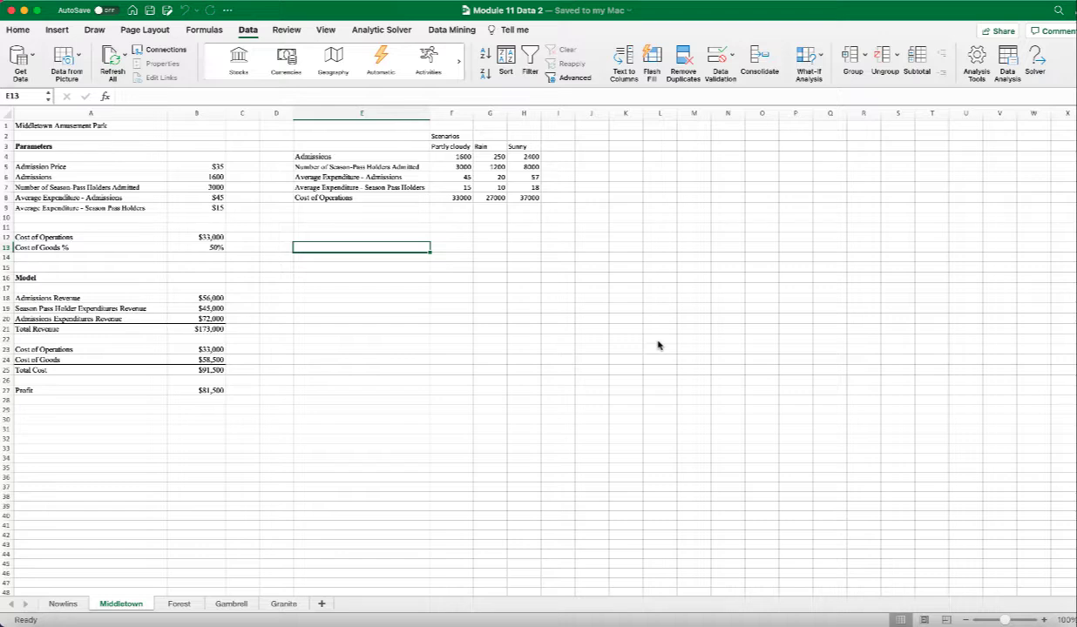
Examine the amusement park parameters, from Admission Price through Cost of Operations and Cost of Goods %, with their values
{"action": "mouse_move", "coordinate": [87, 142]}
{"action": "left_mouse_down"}
{"action": "mouse_move", "coordinate": [222, 206]}
{"action": "mouse_move", "coordinate": [197, 212]}
{"action": "left_mouse_up"}
{"action": "left_click", "coordinate": [123, 170]}
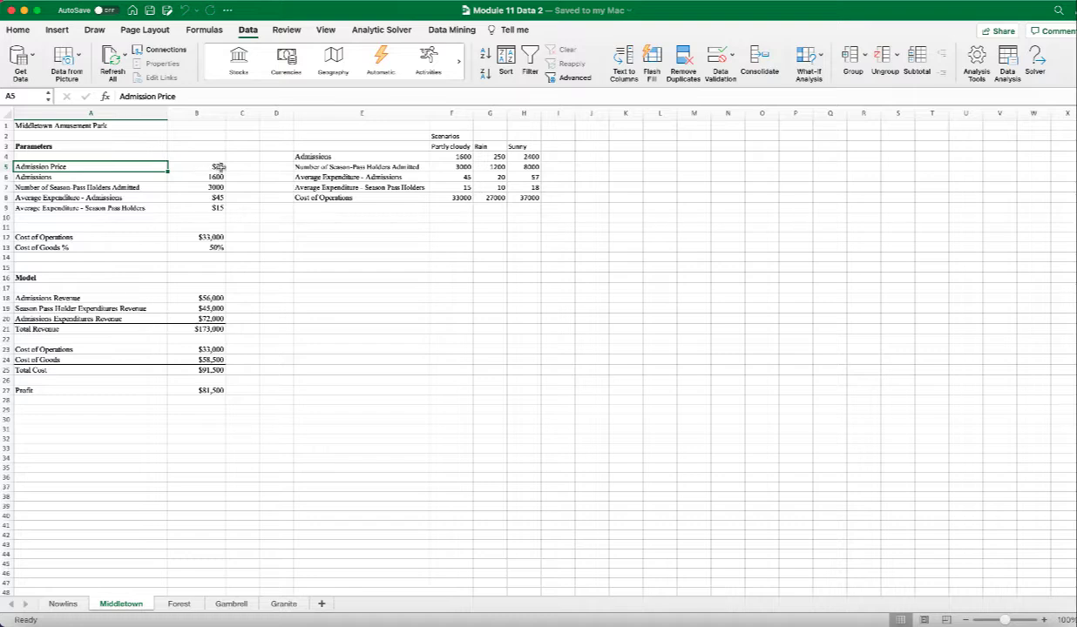
{"action": "left_click", "coordinate": [102, 176]}
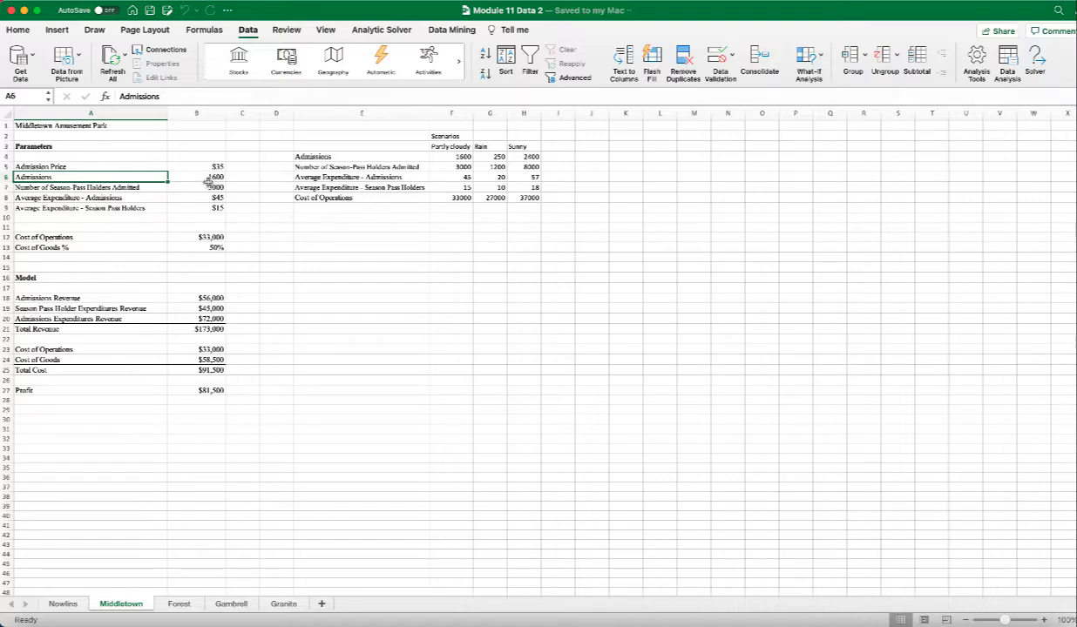
{"action": "left_click", "coordinate": [148, 187]}
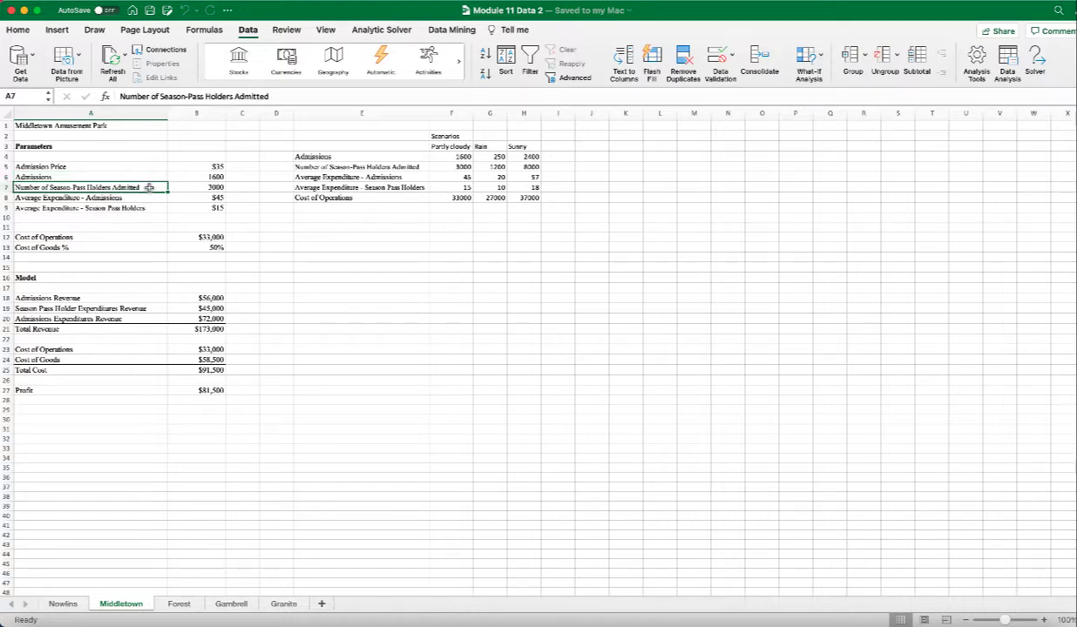
{"action": "left_click", "coordinate": [155, 200]}
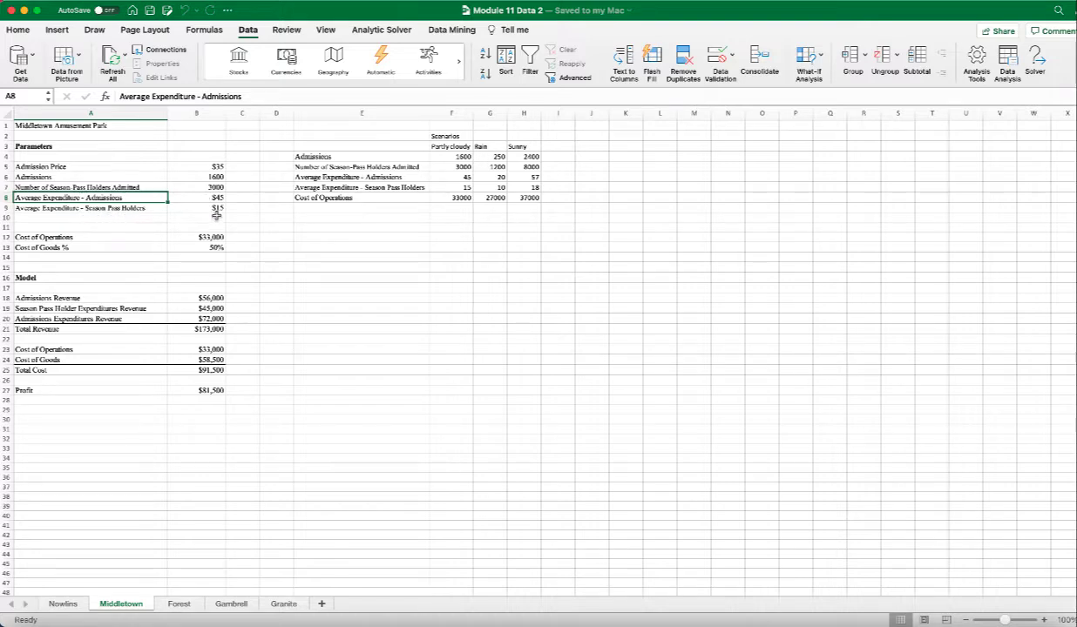
{"action": "left_click", "coordinate": [122, 238]}
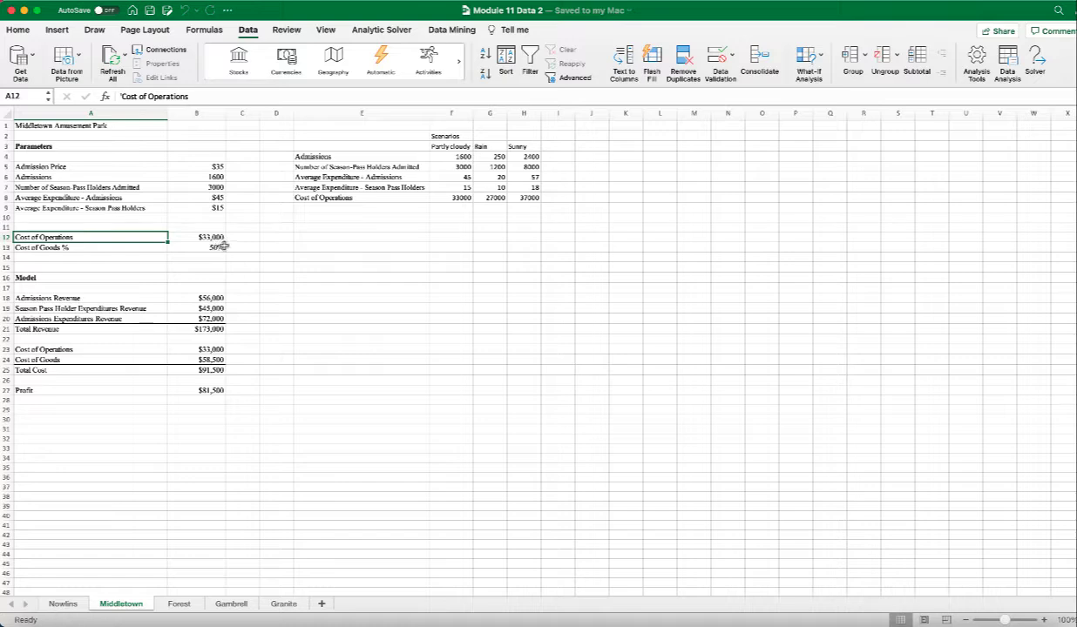
{"action": "left_click", "coordinate": [103, 248]}
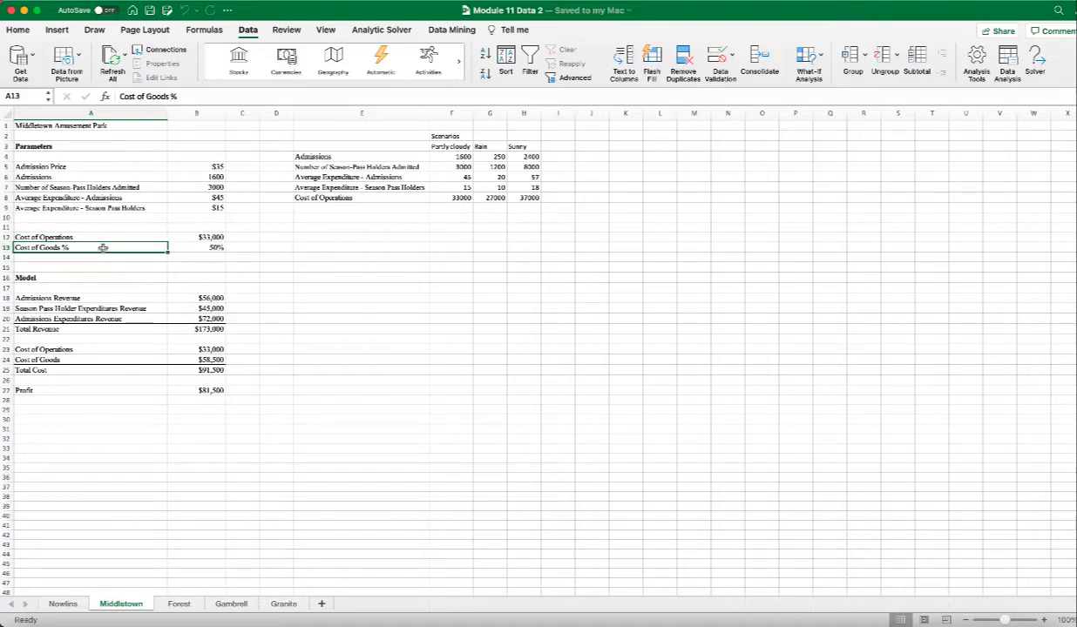
{"action": "left_click", "coordinate": [202, 248]}
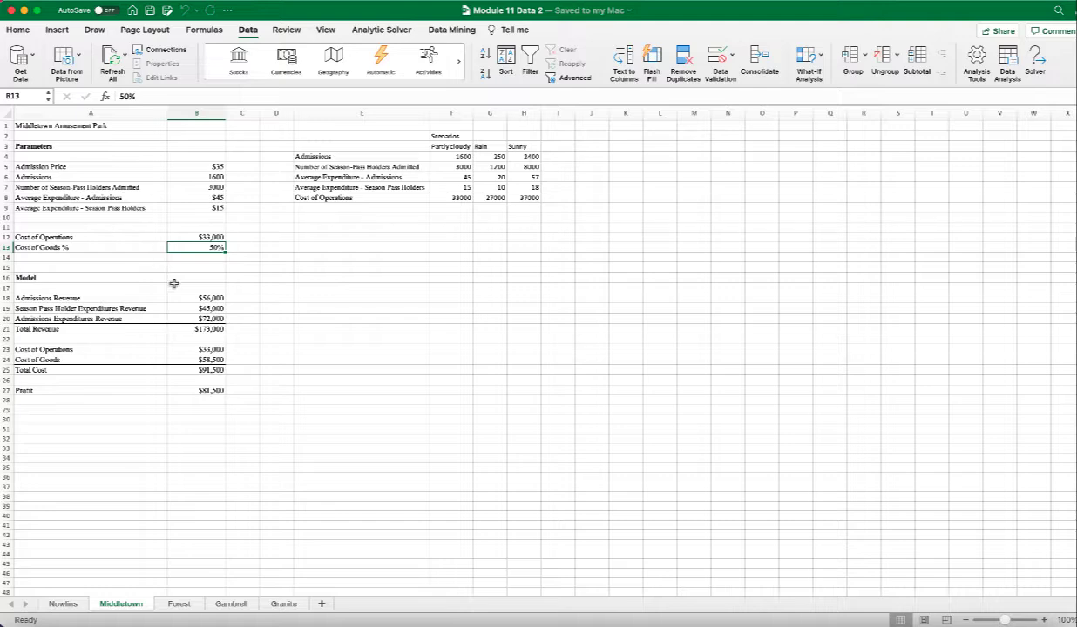
Examine the Model section's formulas for Admissions Revenue, Season Pass Holder Expenditures Revenue, Admissions Expenditures Revenue and Total Revenue
{"action": "left_click", "coordinate": [93, 277]}
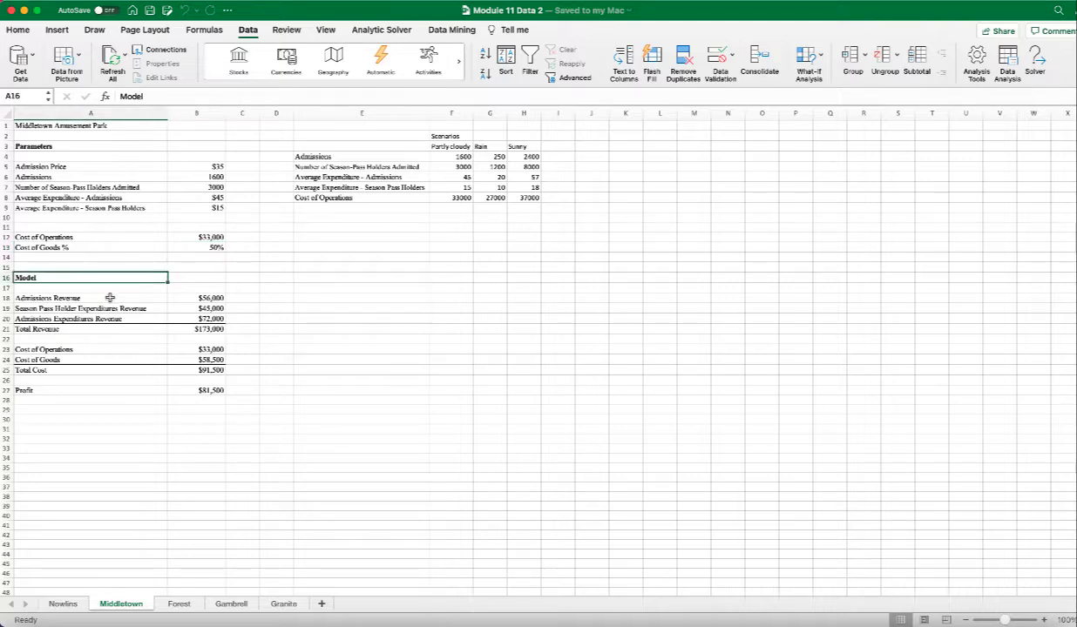
{"action": "left_click", "coordinate": [133, 298]}
{"action": "left_click", "coordinate": [71, 386]}
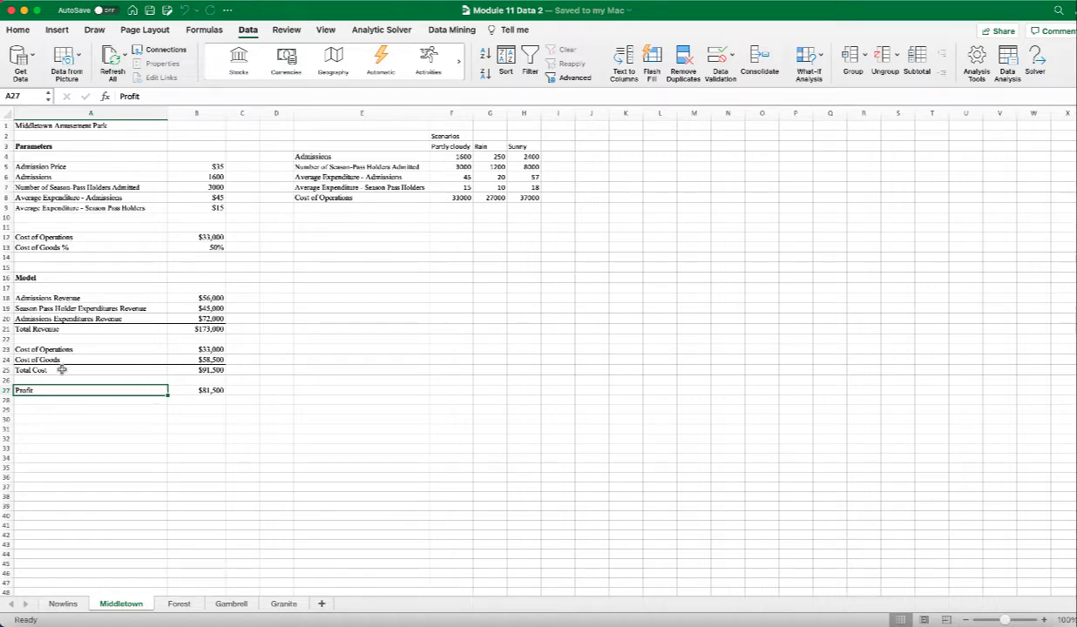
{"action": "left_click", "coordinate": [109, 301]}
{"action": "left_click", "coordinate": [200, 298]}
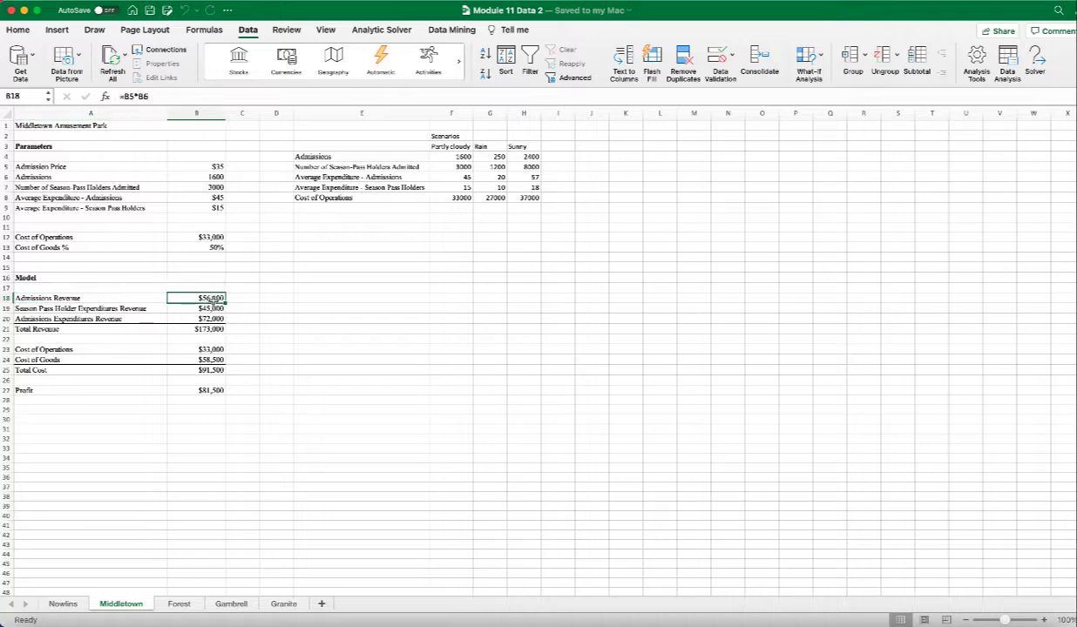
{"action": "left_click", "coordinate": [200, 97]}
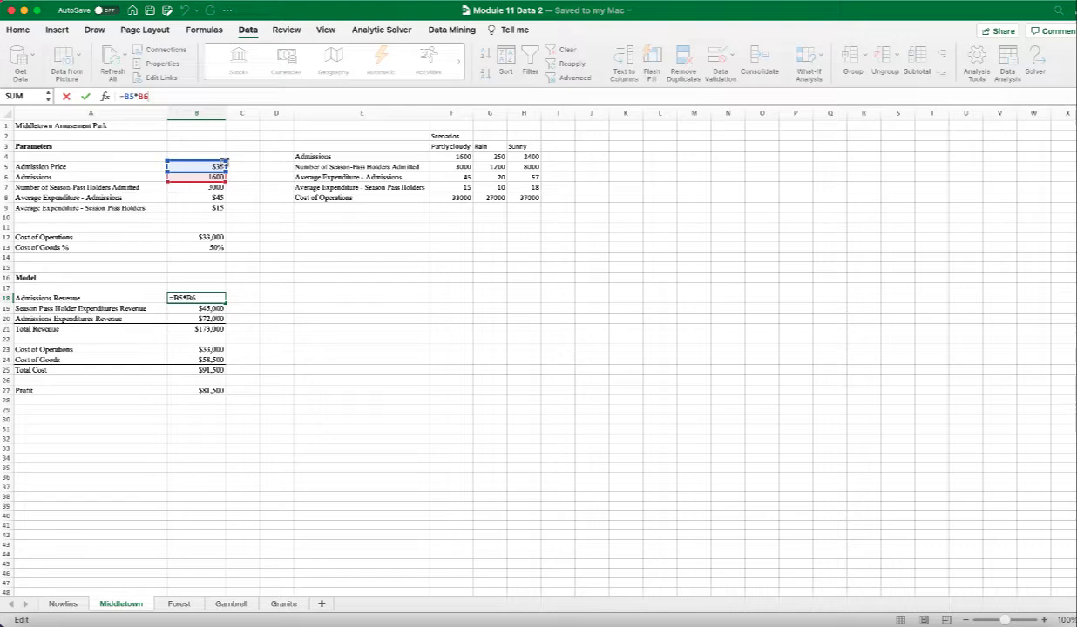
{"action": "key", "text": "Return"}
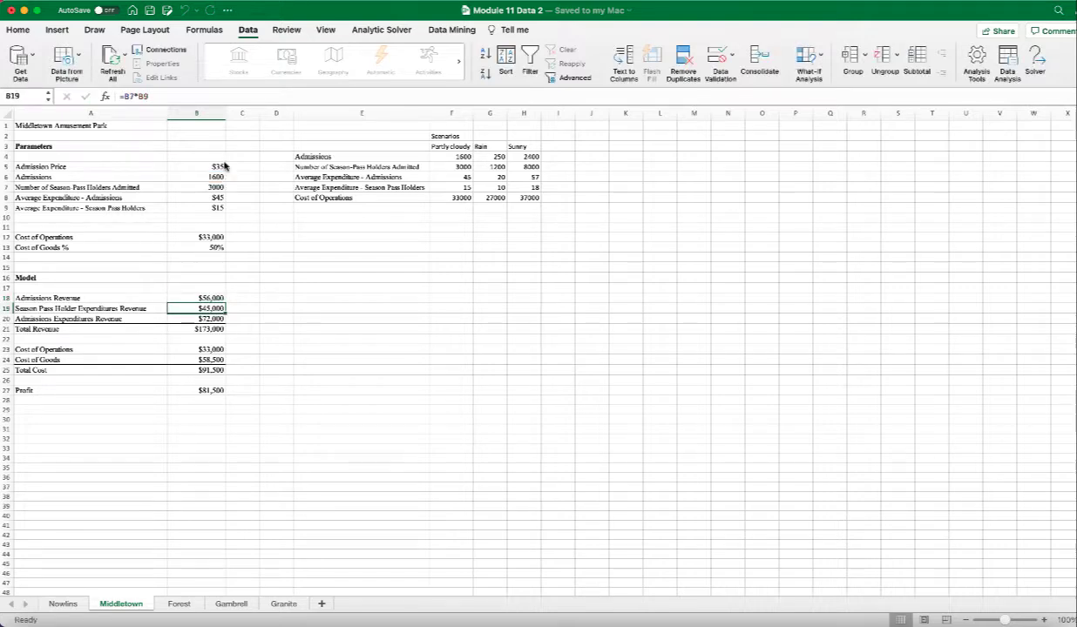
{"action": "left_click", "coordinate": [204, 96]}
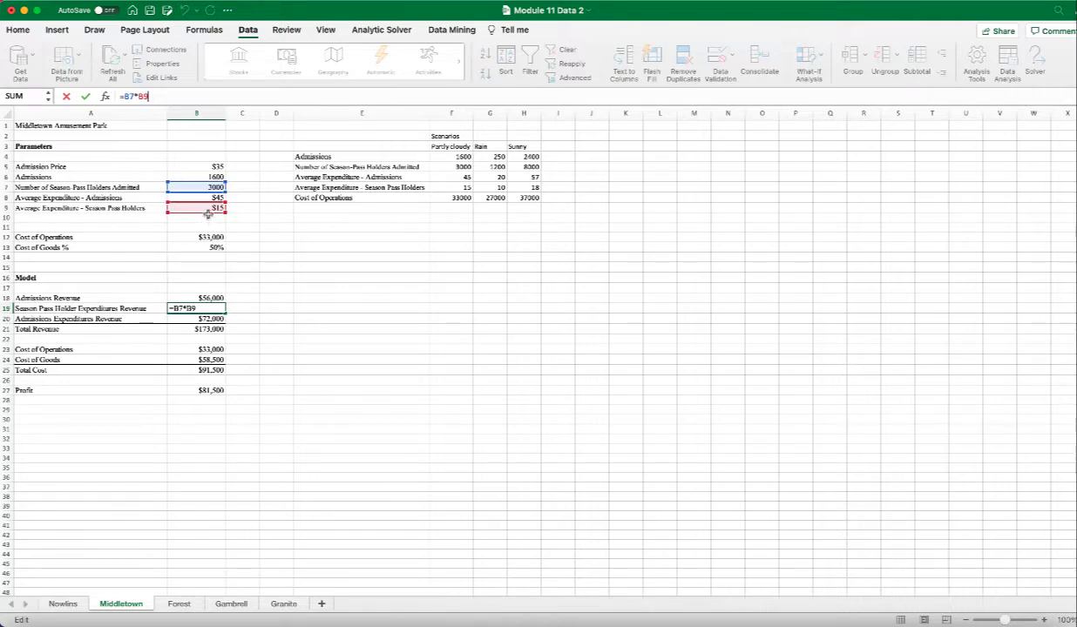
{"action": "key", "text": "Return"}
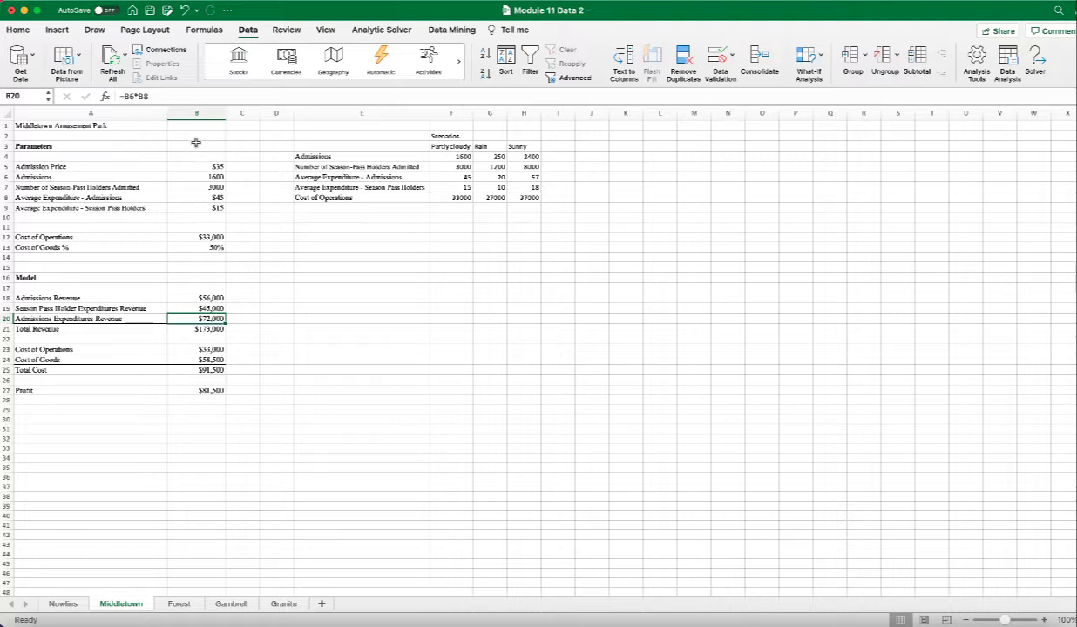
{"action": "left_click", "coordinate": [209, 96]}
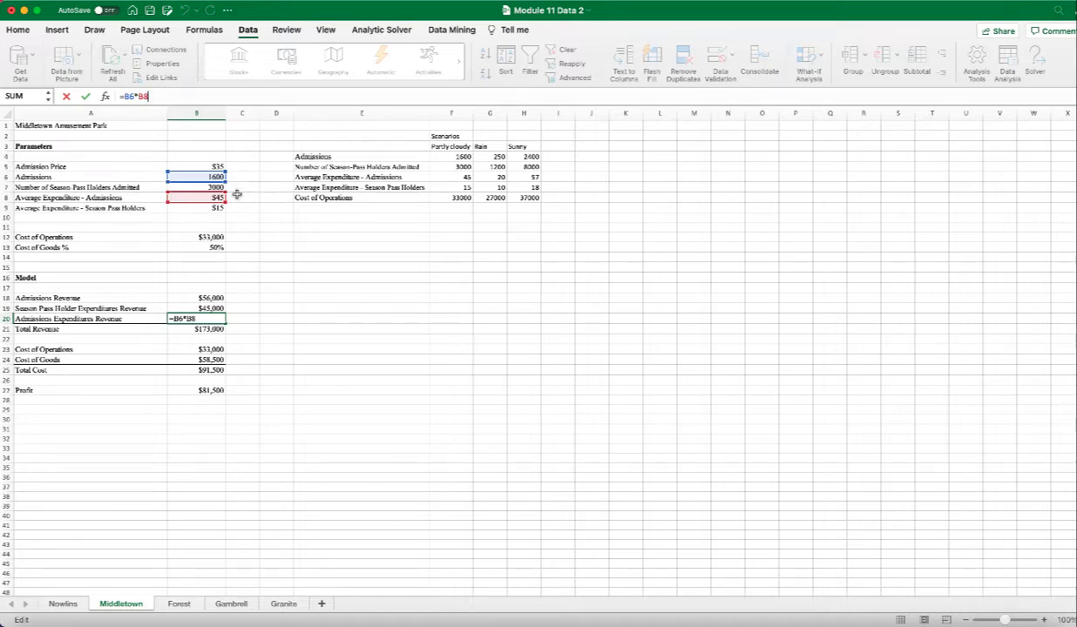
{"action": "key", "text": "Return"}
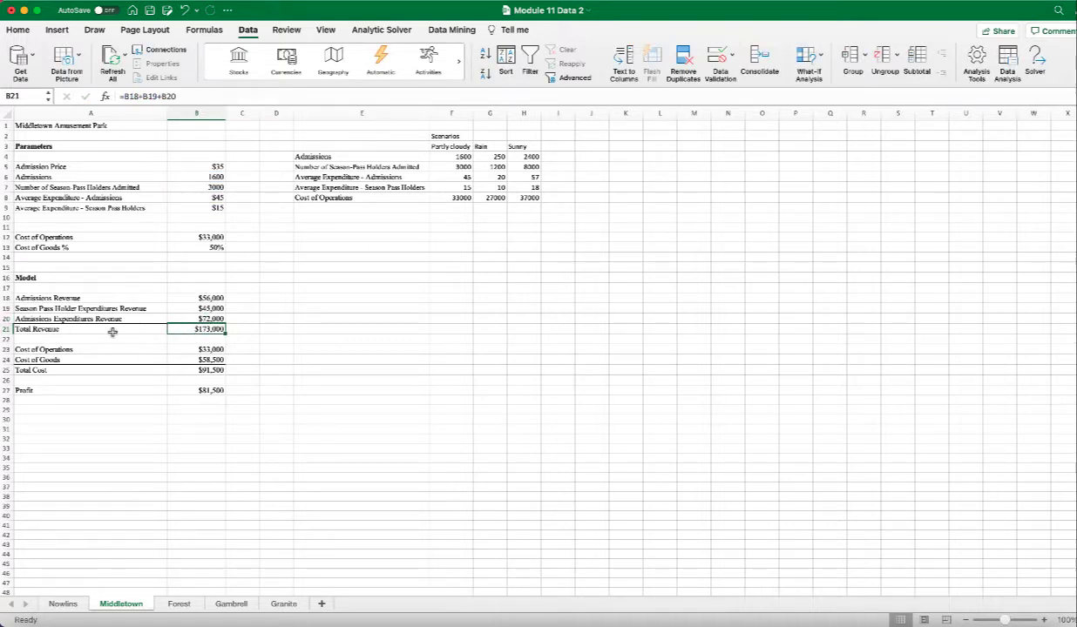
Examine the Model section's formulas for Cost of Operations, Cost of Goods, Total Cost and Profit
{"action": "scroll", "coordinate": [197, 325], "scroll_direction": "down", "scroll_amount": 3}
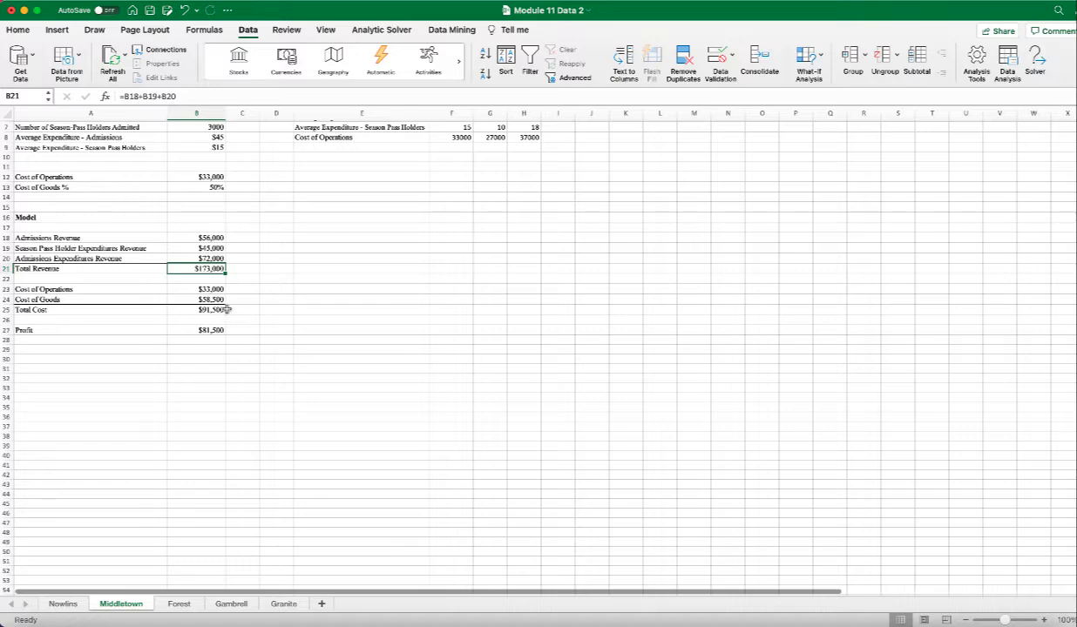
{"action": "left_click", "coordinate": [89, 290]}
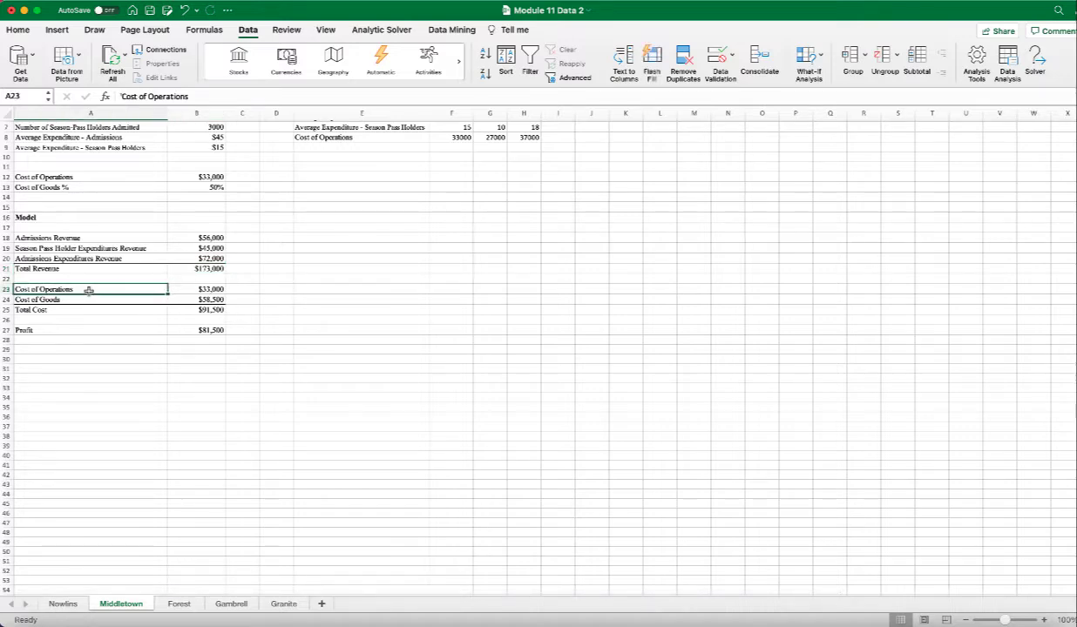
{"action": "left_click", "coordinate": [194, 289]}
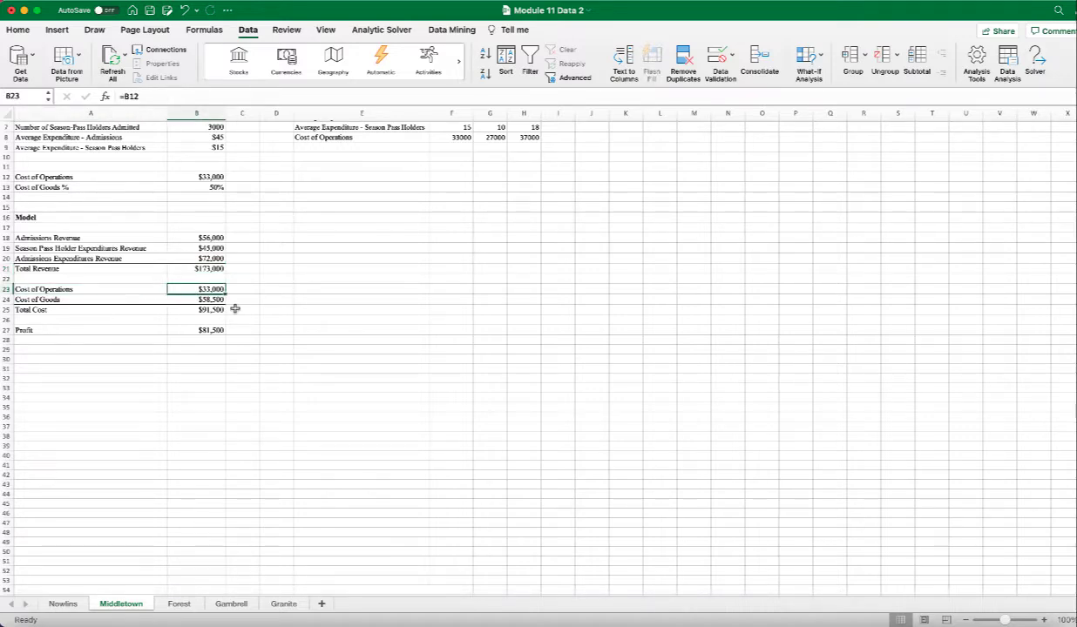
{"action": "left_click", "coordinate": [54, 298]}
{"action": "left_click", "coordinate": [199, 299]}
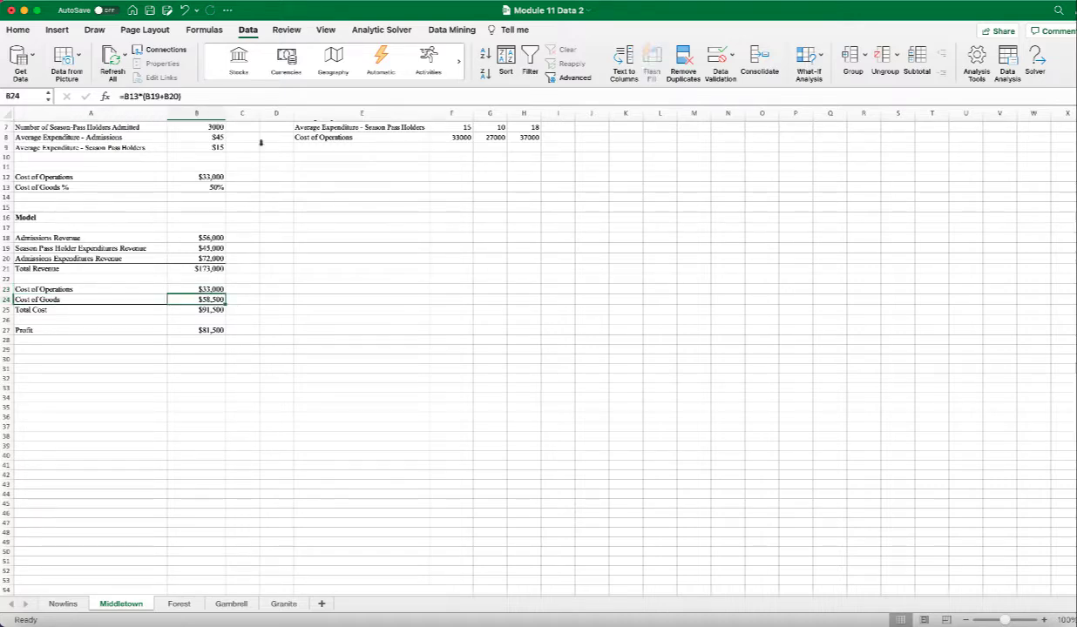
{"action": "left_click", "coordinate": [203, 94]}
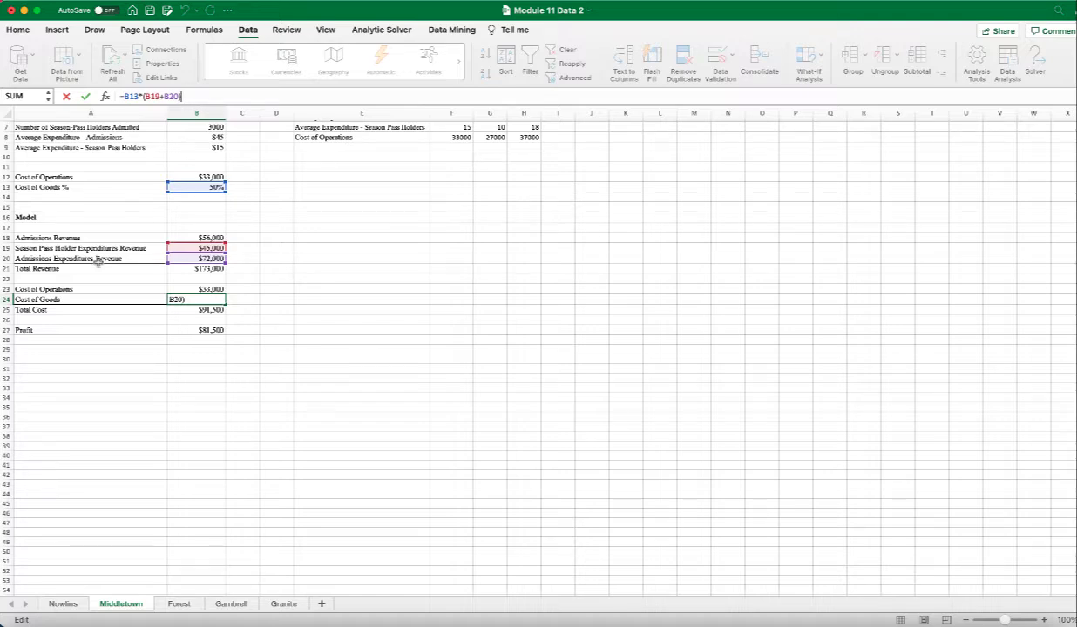
{"action": "key", "text": "Return"}
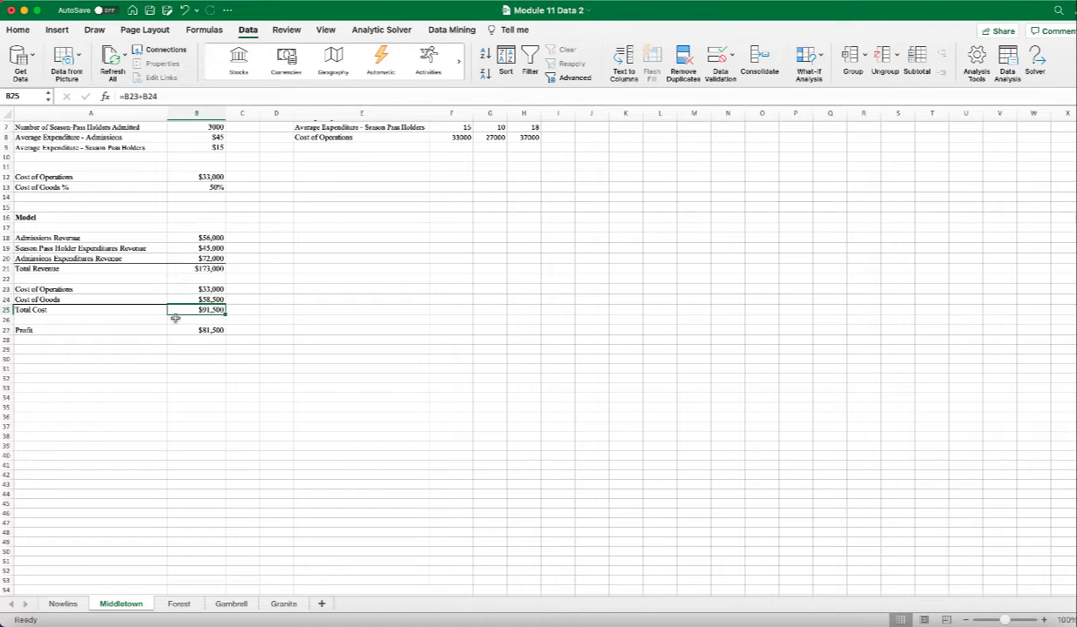
{"action": "left_click", "coordinate": [215, 332]}
{"action": "left_click", "coordinate": [178, 96]}
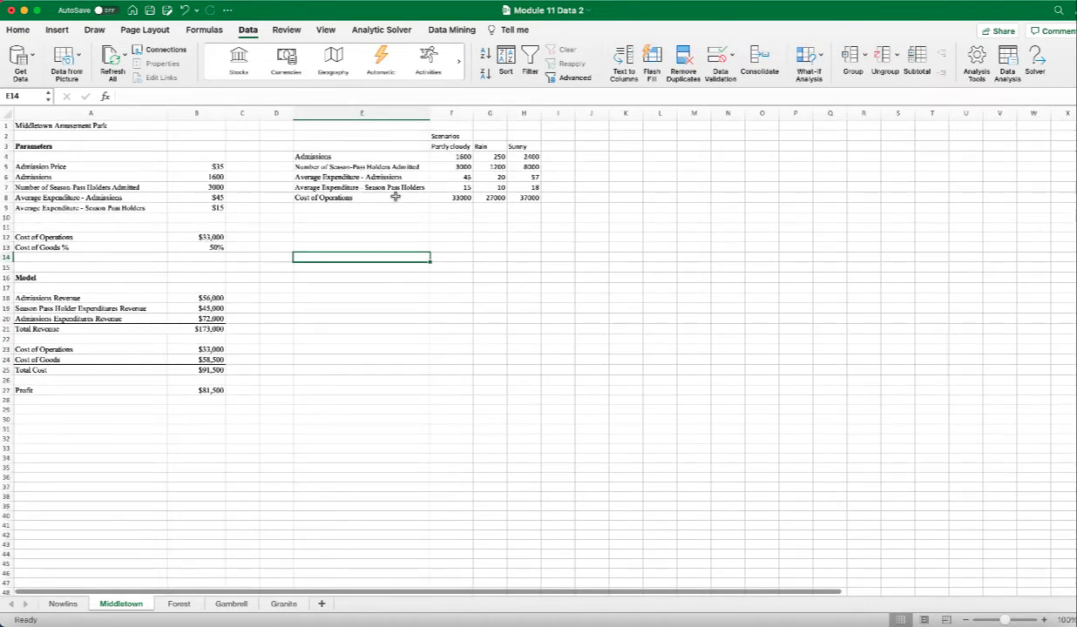
Compare the parameter values in B4:B13 with the Partly cloudy, Rain and Sunny columns of the scenario table
{"action": "left_click_drag", "start_coordinate": [211, 151], "coordinate": [216, 248]}
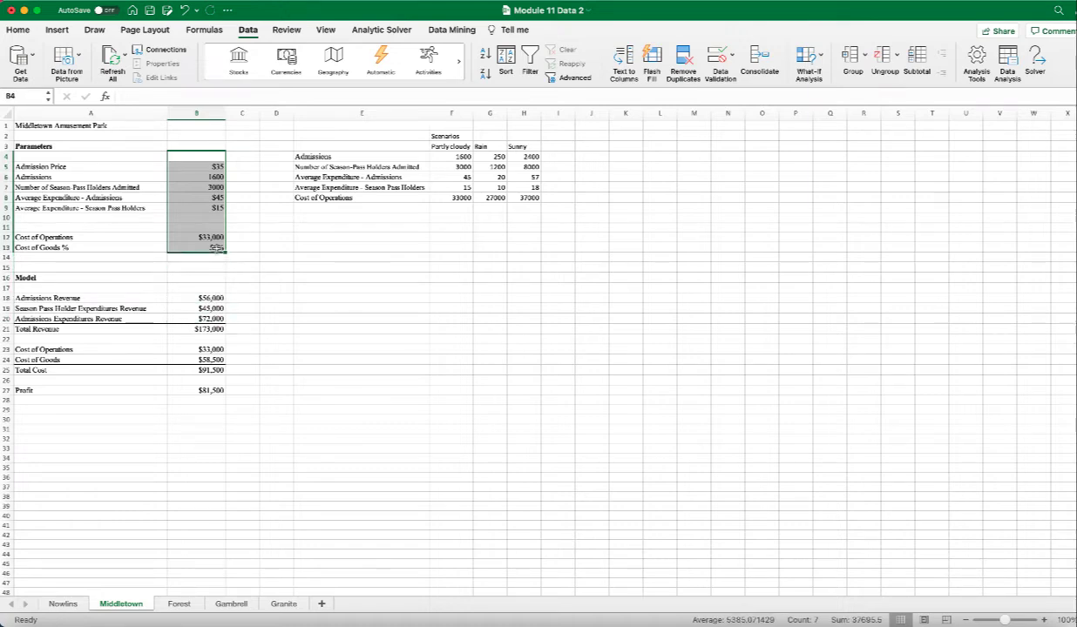
{"action": "left_click", "coordinate": [272, 225]}
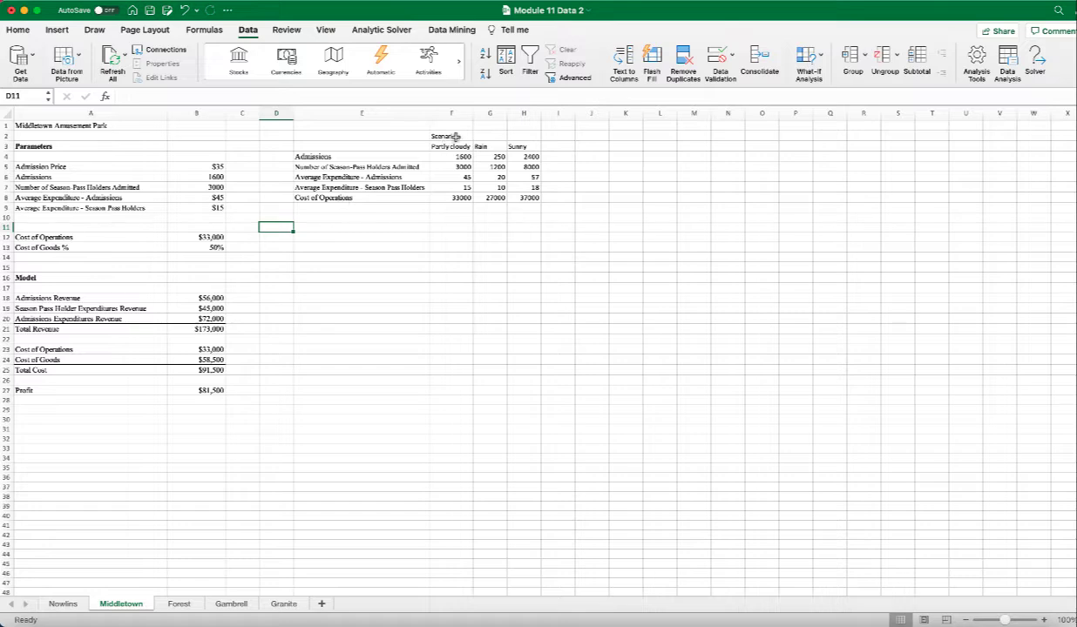
{"action": "left_click_drag", "start_coordinate": [440, 135], "coordinate": [516, 146]}
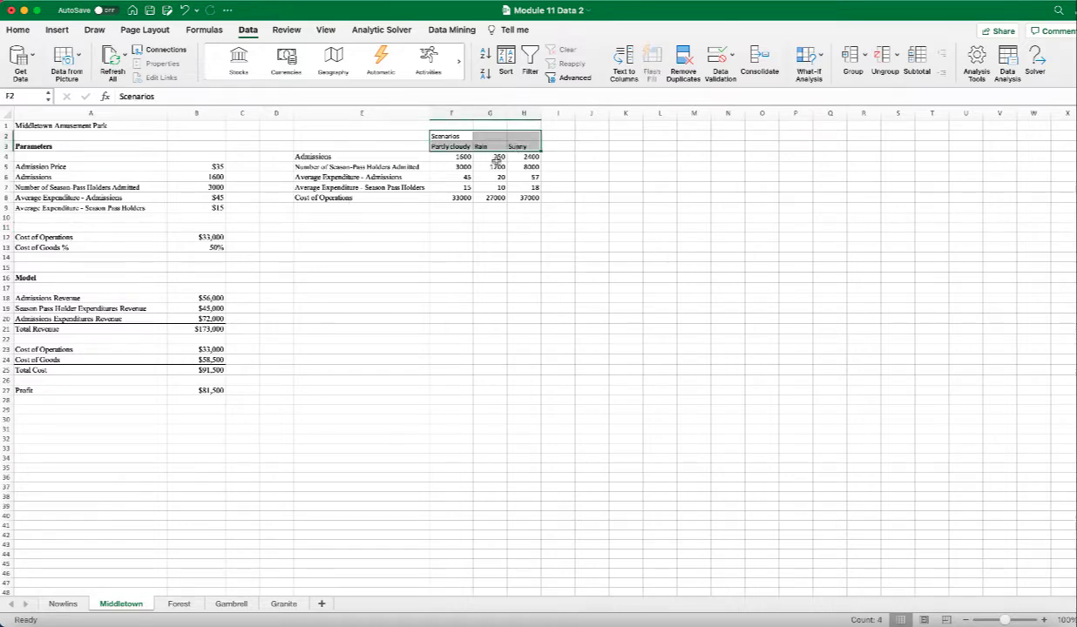
{"action": "left_click", "coordinate": [489, 237]}
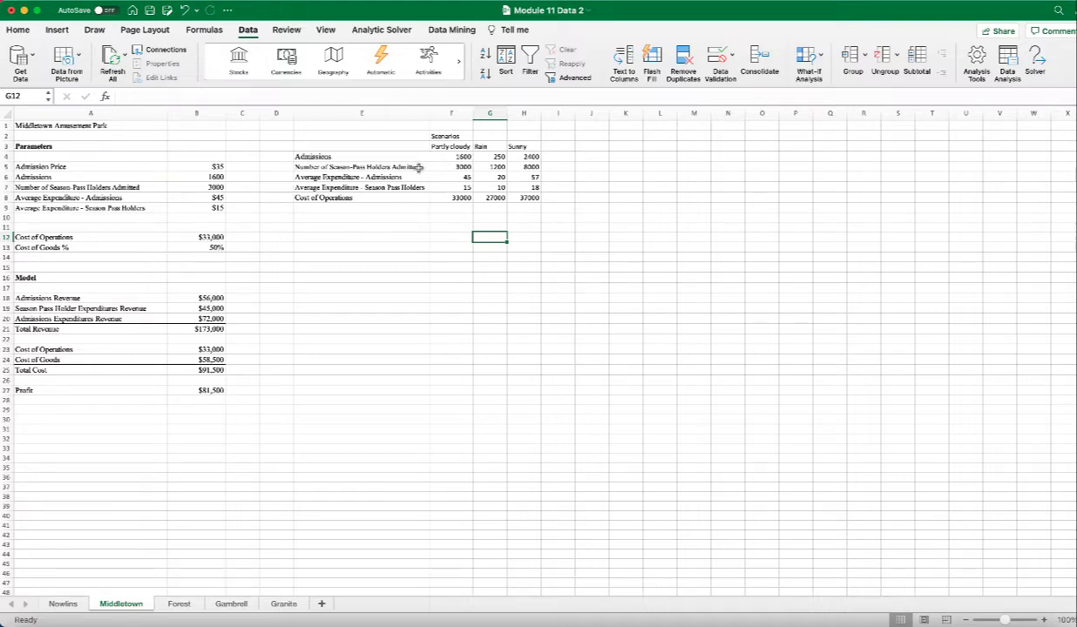
{"action": "left_click", "coordinate": [336, 249]}
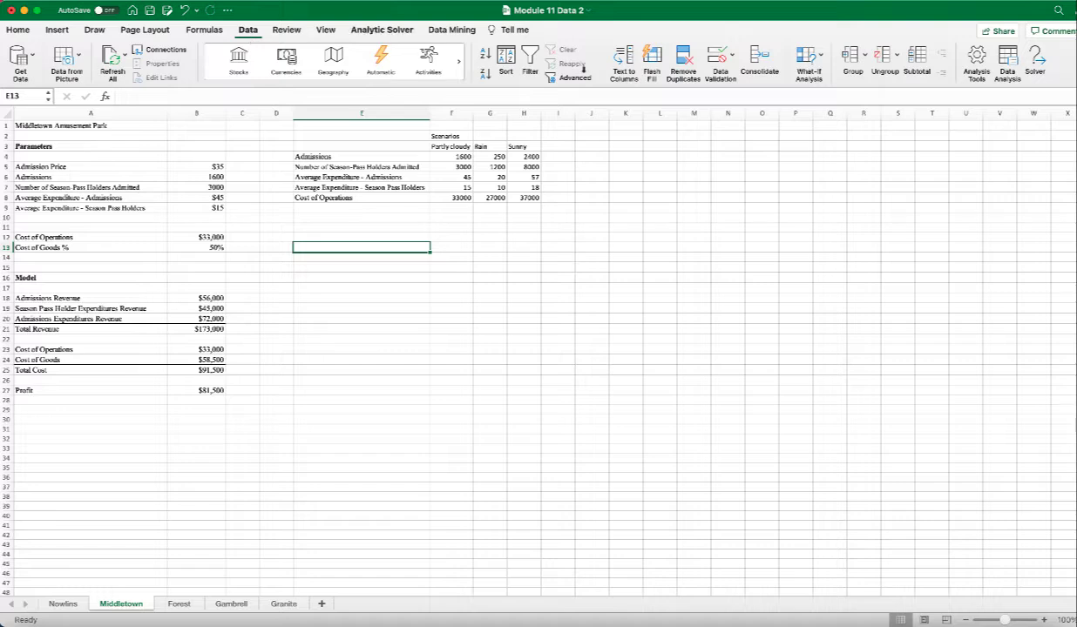
Open the Scenario Manager and start a new scenario named Sunny
{"action": "left_click", "coordinate": [815, 62]}
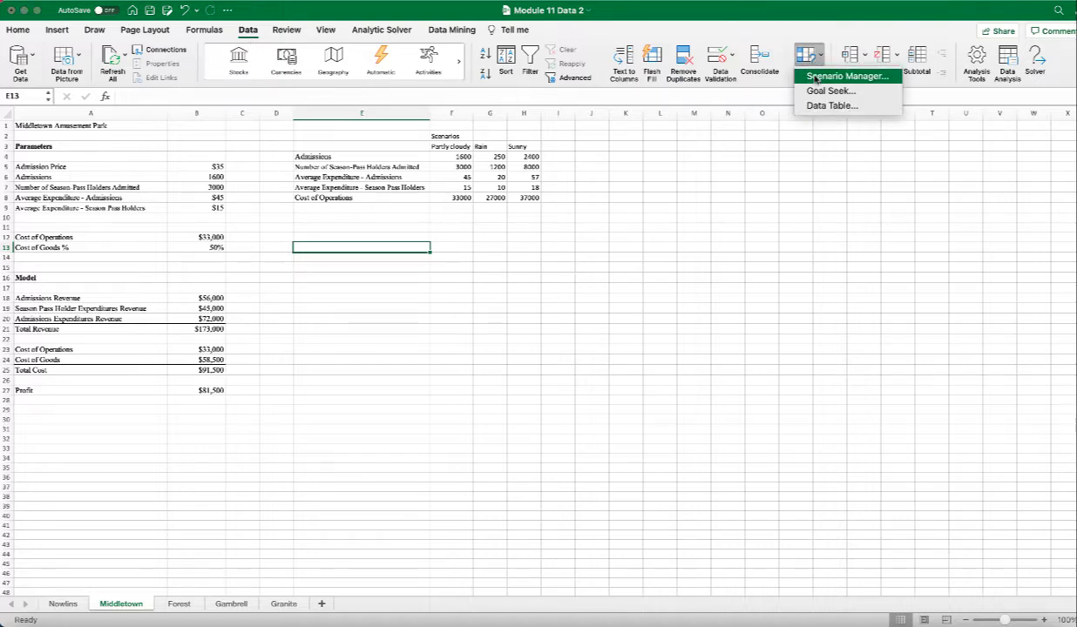
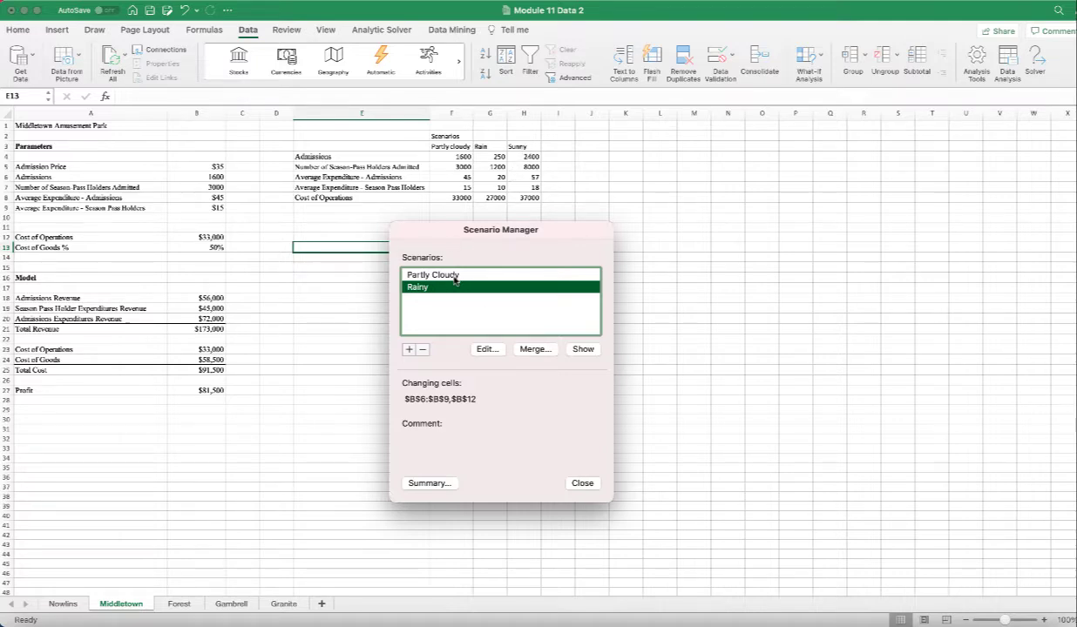
{"action": "left_click", "coordinate": [409, 349]}
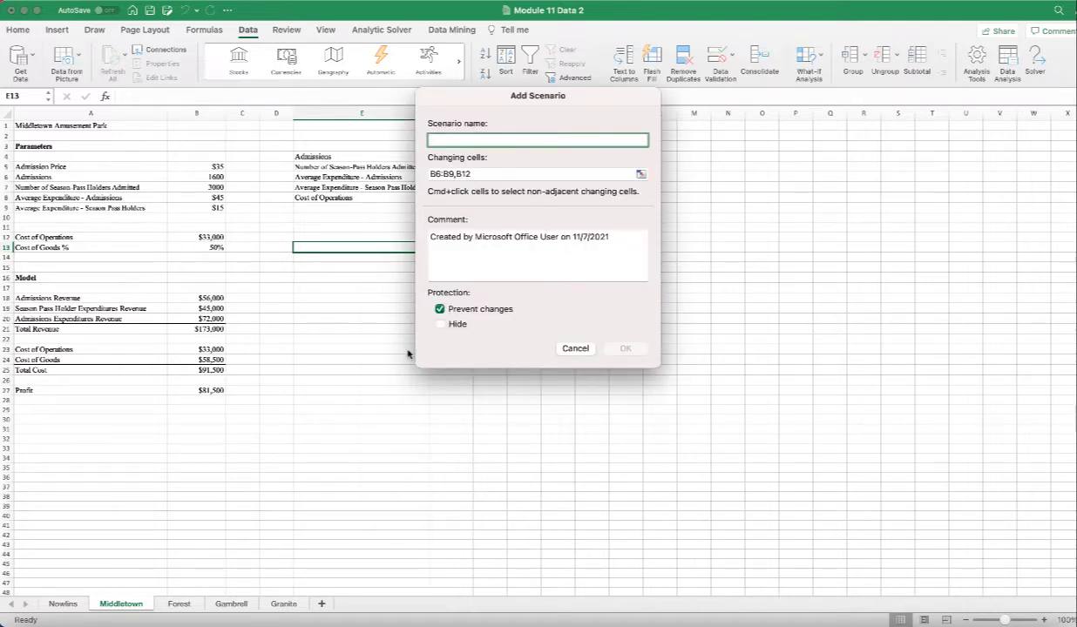
{"action": "type", "text": "Sunny"}
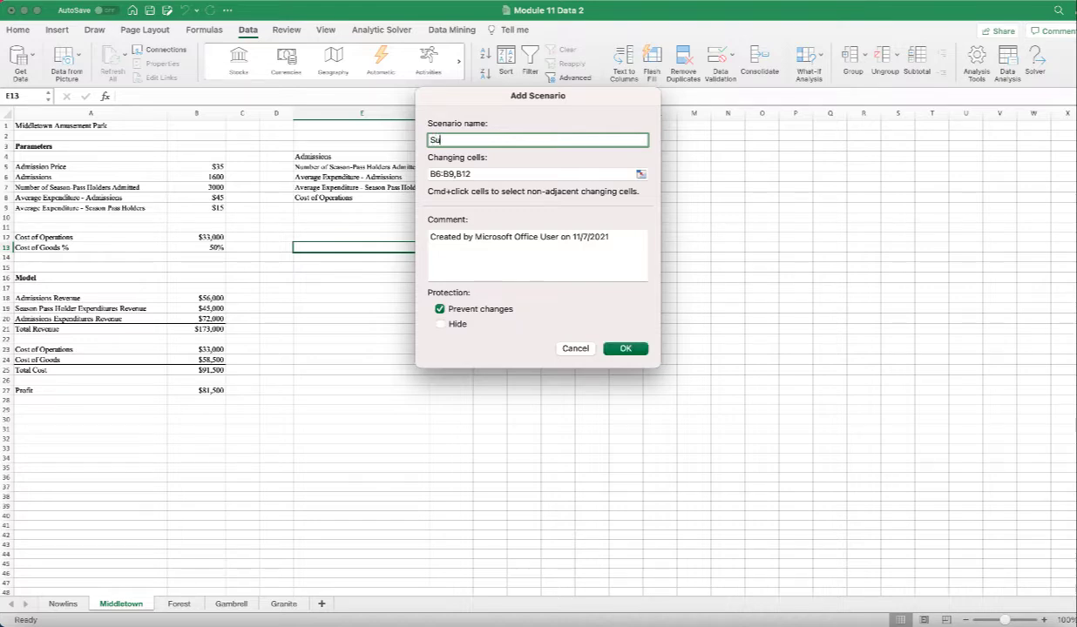
Set the Sunny scenario's changing cells to B6:B9 and B12, and proceed to its scenario values
{"action": "left_click", "coordinate": [462, 174]}
{"action": "key", "text": "BackSpace"}
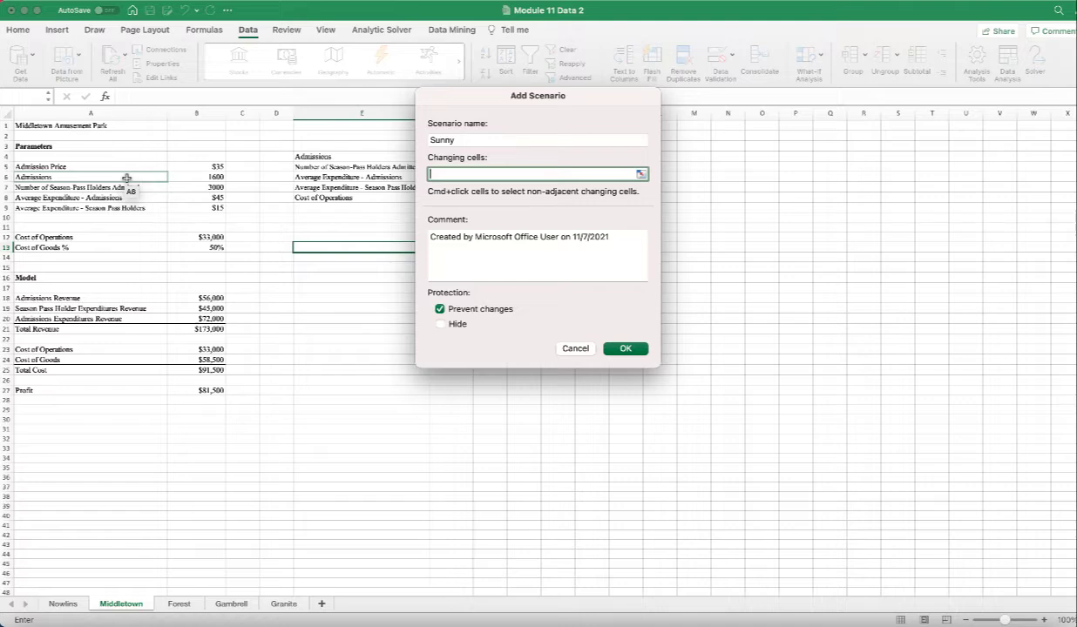
{"action": "left_click", "coordinate": [209, 176]}
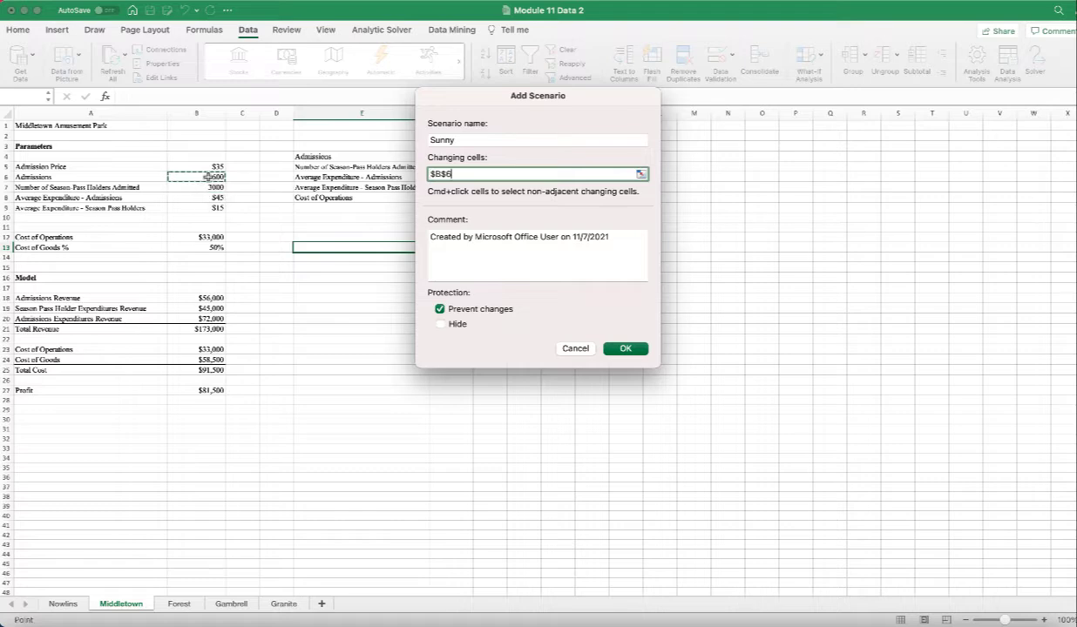
{"action": "left_click_drag", "start_coordinate": [209, 177], "coordinate": [214, 188]}
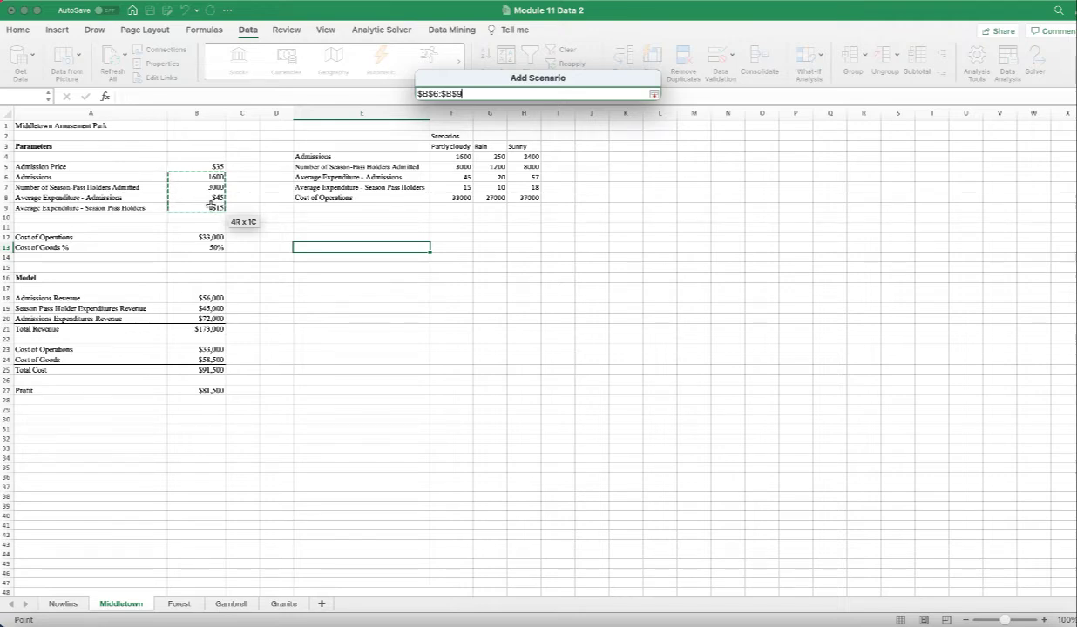
{"action": "left_click_drag", "start_coordinate": [211, 205], "coordinate": [212, 206]}
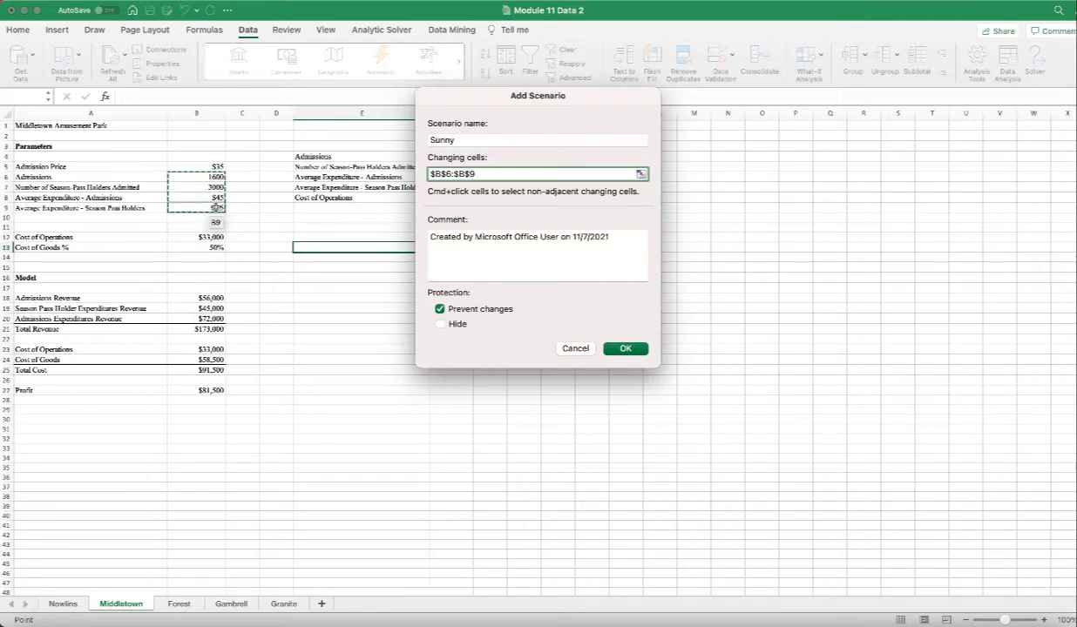
{"action": "left_click", "coordinate": [210, 237], "text": "super"}
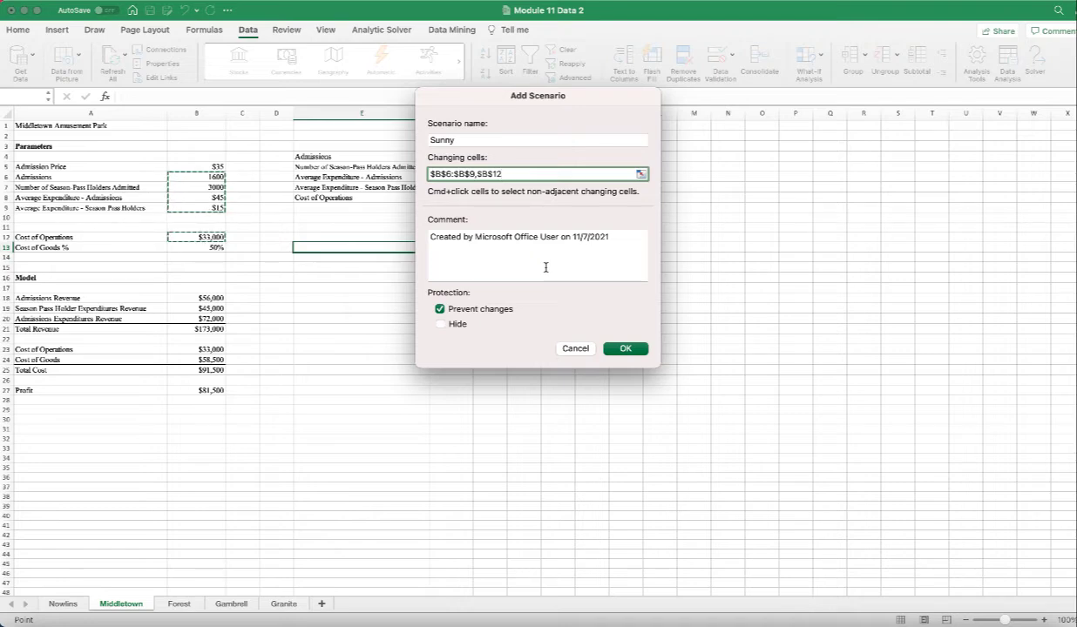
{"action": "left_click_drag", "start_coordinate": [476, 96], "coordinate": [457, 232]}
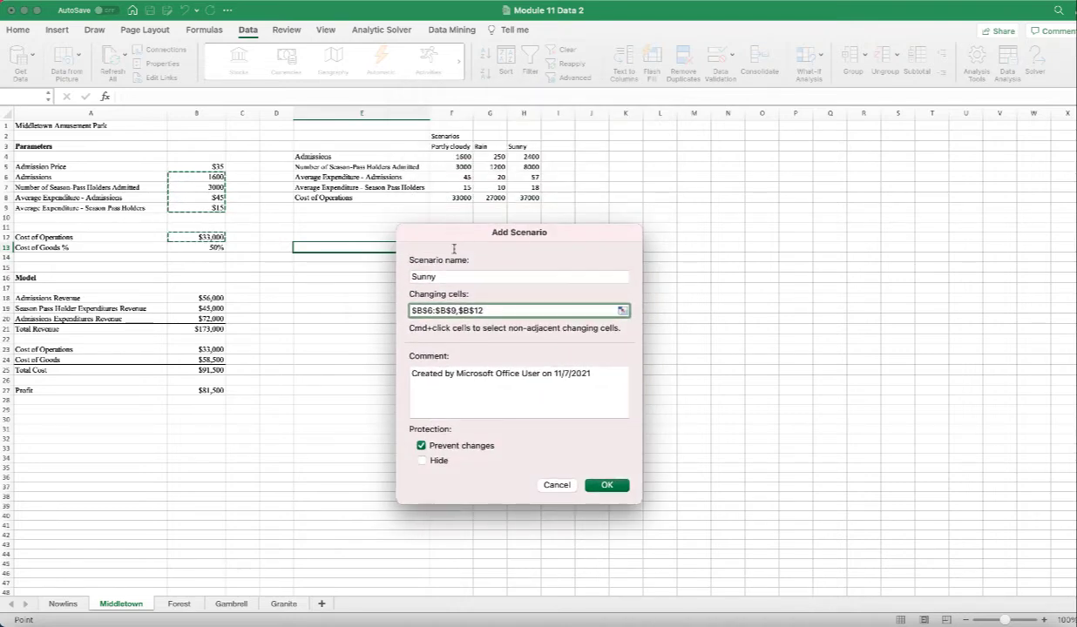
{"action": "left_click", "coordinate": [608, 485]}
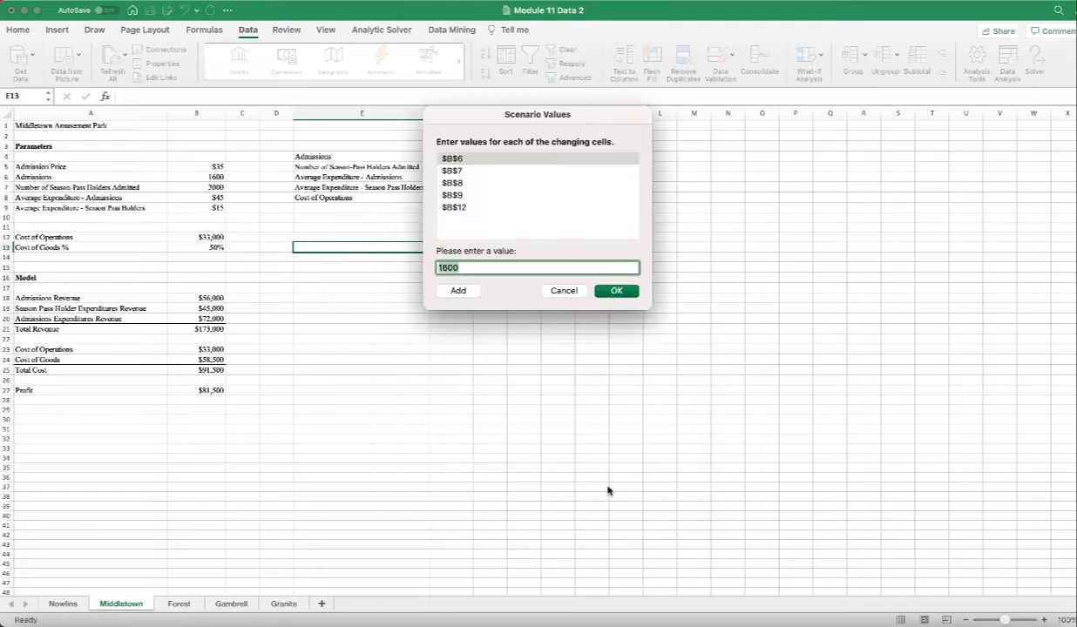
Set the Sunny scenario's values to 2400 for Admissions (B6) and 8000 for Number of Season-Pass Holders Admitted (B7)
{"action": "left_click_drag", "start_coordinate": [481, 118], "coordinate": [471, 302]}
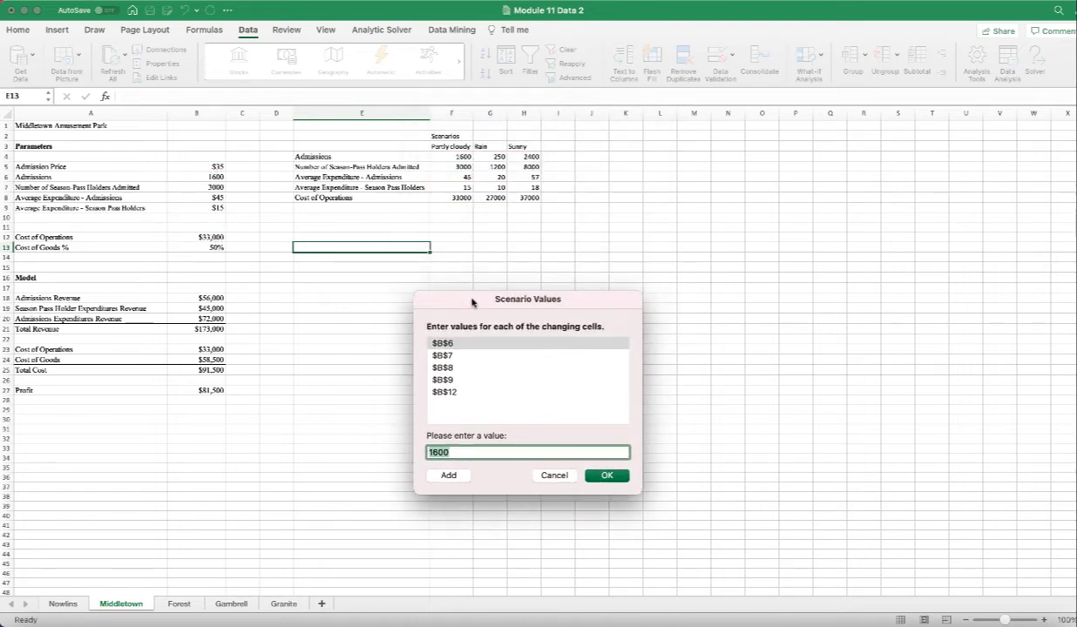
{"action": "left_click", "coordinate": [458, 451]}
{"action": "double_click", "coordinate": [453, 451]}
{"action": "type", "text": "24"}
{"action": "left_click", "coordinate": [440, 355]}
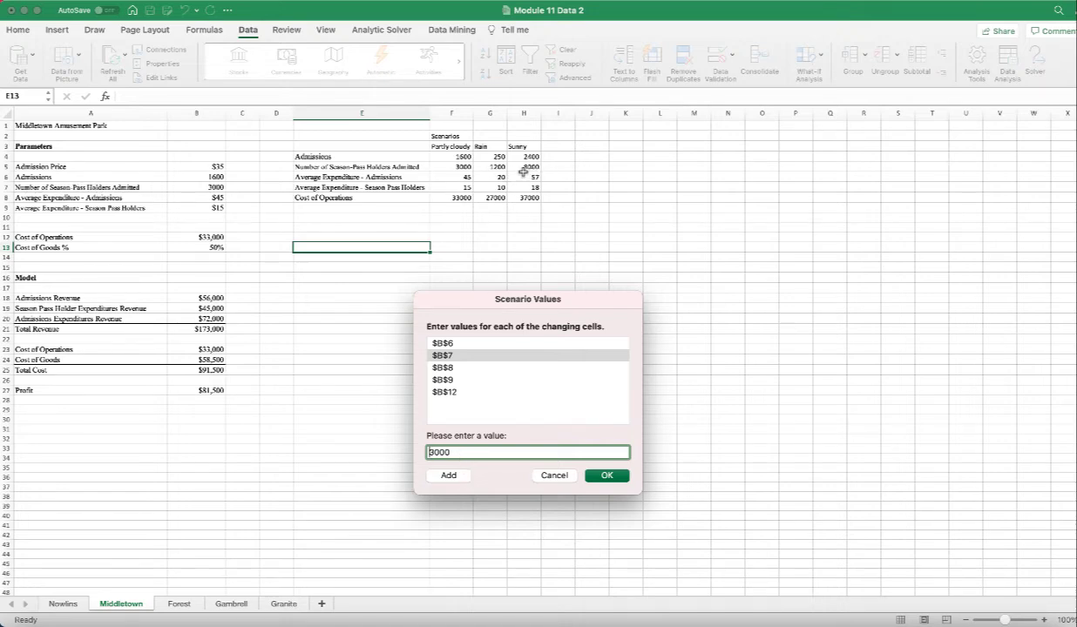
{"action": "left_click_drag", "start_coordinate": [452, 453], "coordinate": [346, 455]}
{"action": "type", "text": "8"}
Set the Sunny scenario's average expenditures to 57 for B8 and 18 for B9, and Cost of Operations (B12) to 37000
{"action": "left_click", "coordinate": [457, 369]}
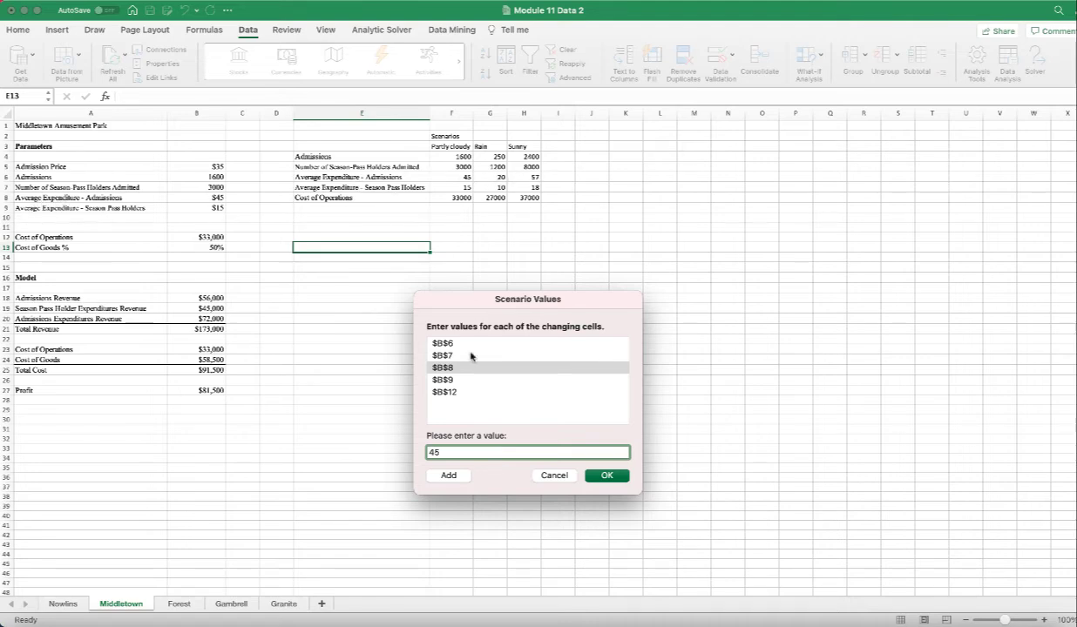
{"action": "left_click_drag", "start_coordinate": [441, 452], "coordinate": [394, 455]}
{"action": "left_click", "coordinate": [460, 380]}
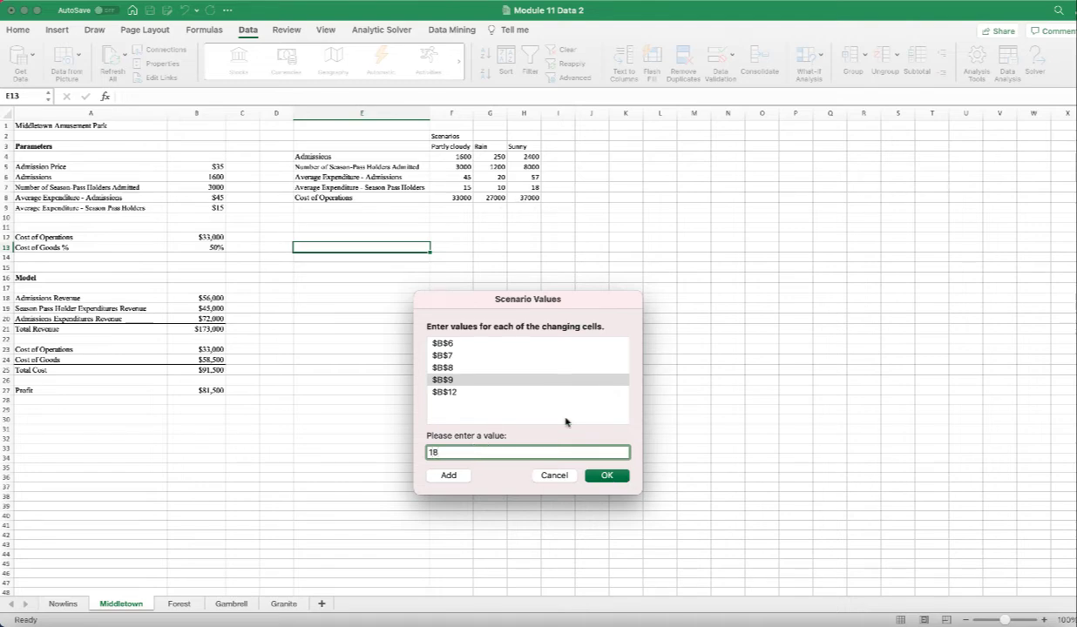
{"action": "left_click", "coordinate": [447, 392]}
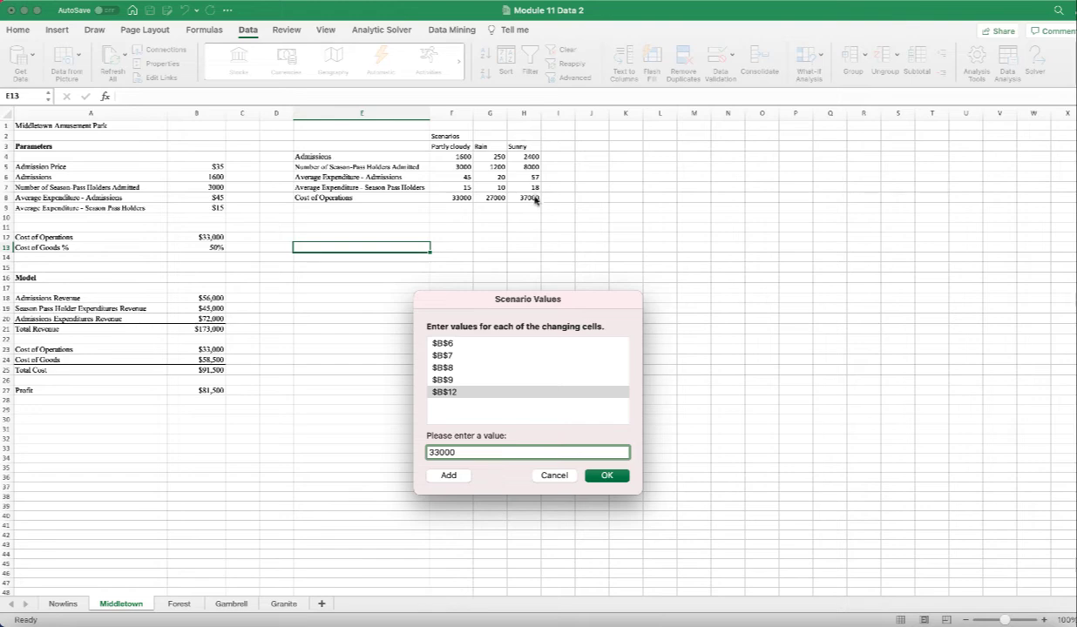
{"action": "double_click", "coordinate": [462, 452]}
{"action": "type", "text": "37000"}
Check each changing cell's value against the Sunny column of the table and save the Sunny scenario
{"action": "left_click", "coordinate": [540, 343]}
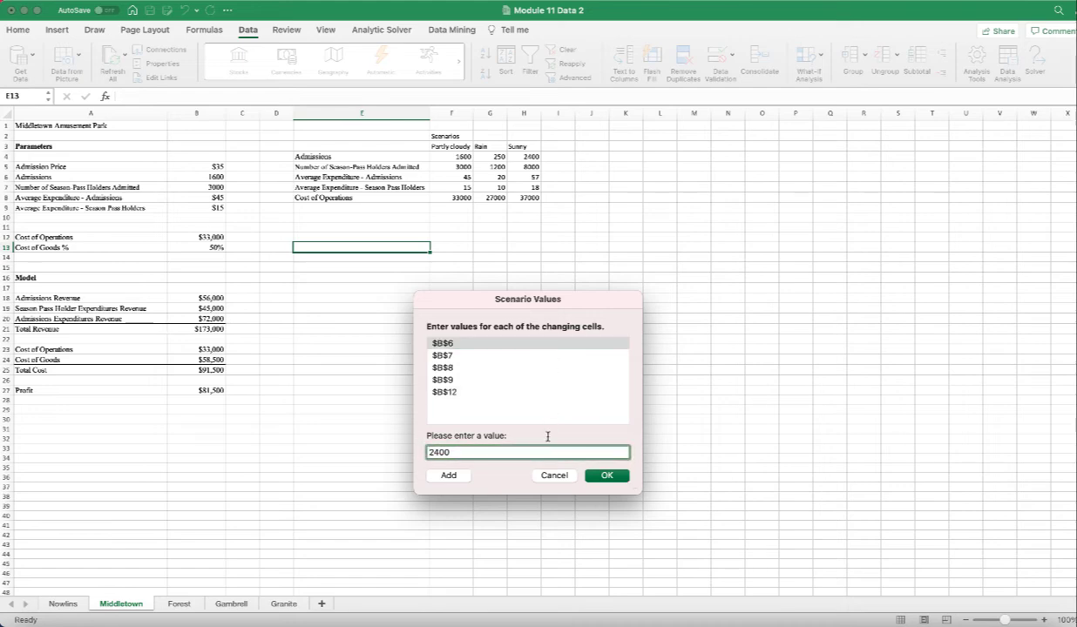
{"action": "left_click", "coordinate": [484, 355]}
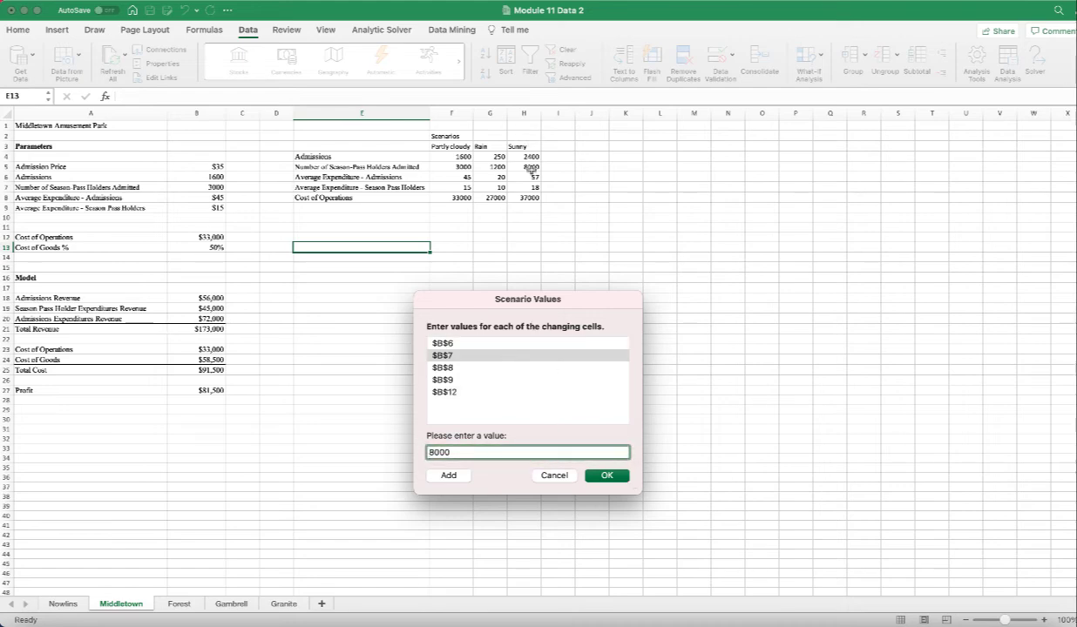
{"action": "left_click", "coordinate": [441, 368]}
{"action": "left_click", "coordinate": [457, 380]}
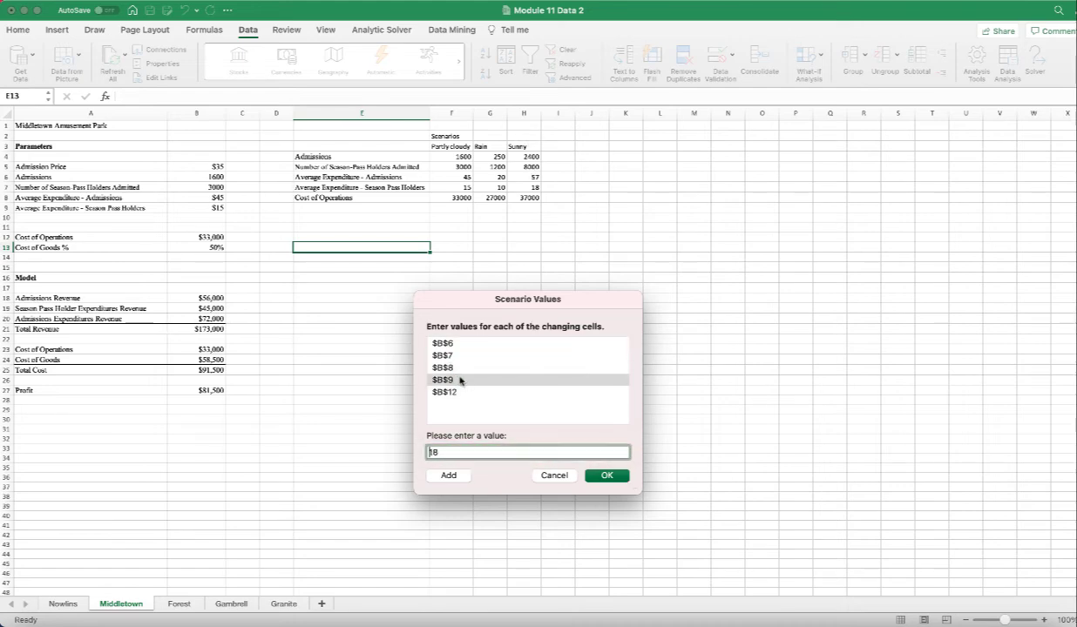
{"action": "left_click", "coordinate": [455, 392]}
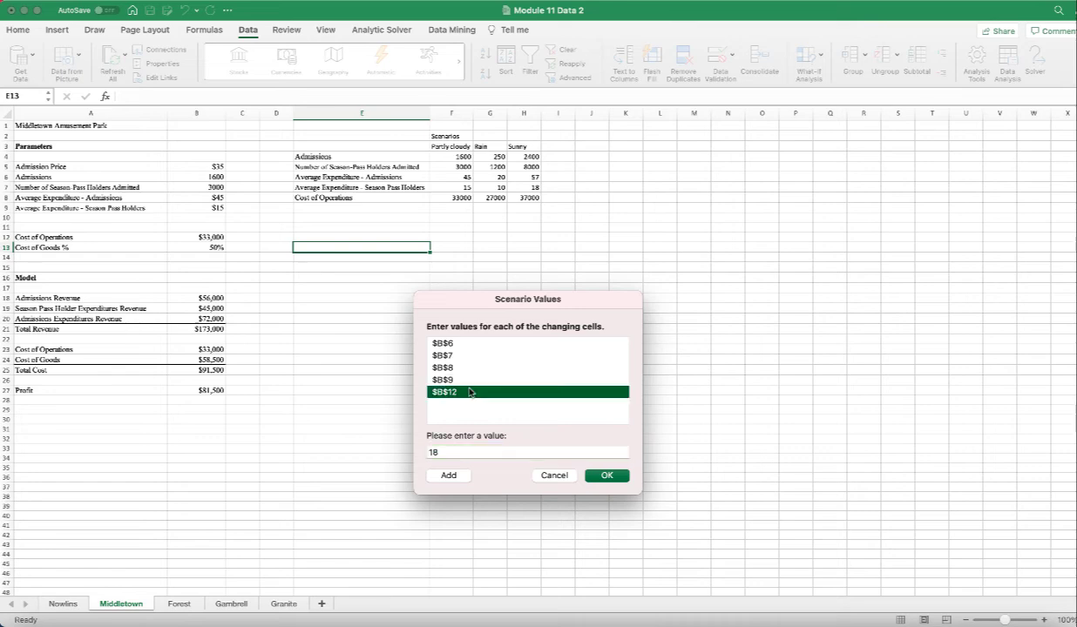
{"action": "left_click", "coordinate": [608, 476]}
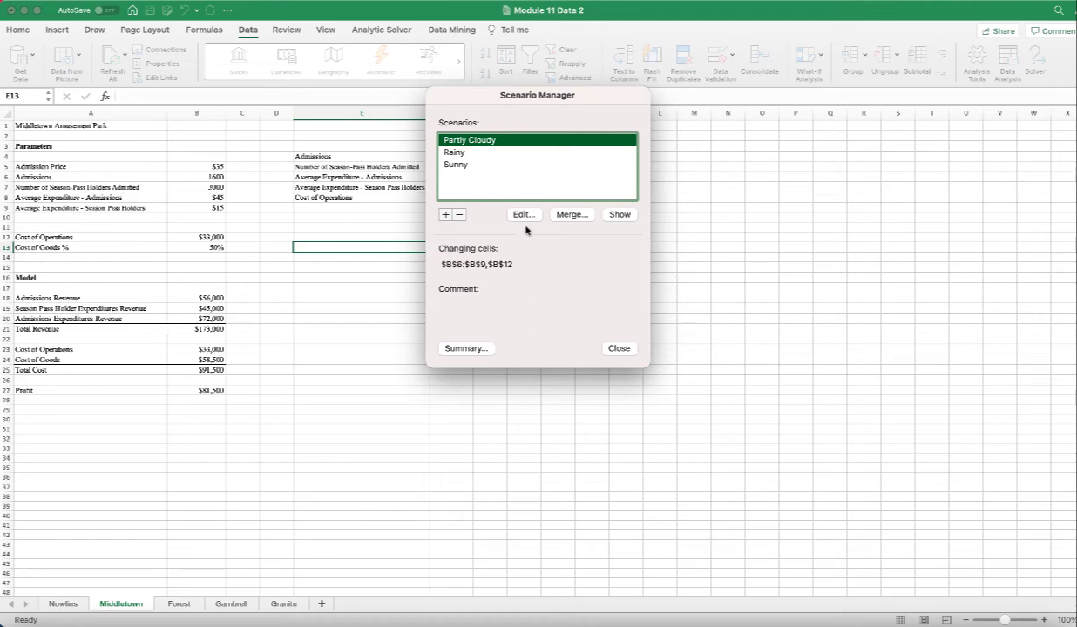
Create a Scenario summary report with the Profit cell B27 as the result cell
{"action": "left_click", "coordinate": [466, 348]}
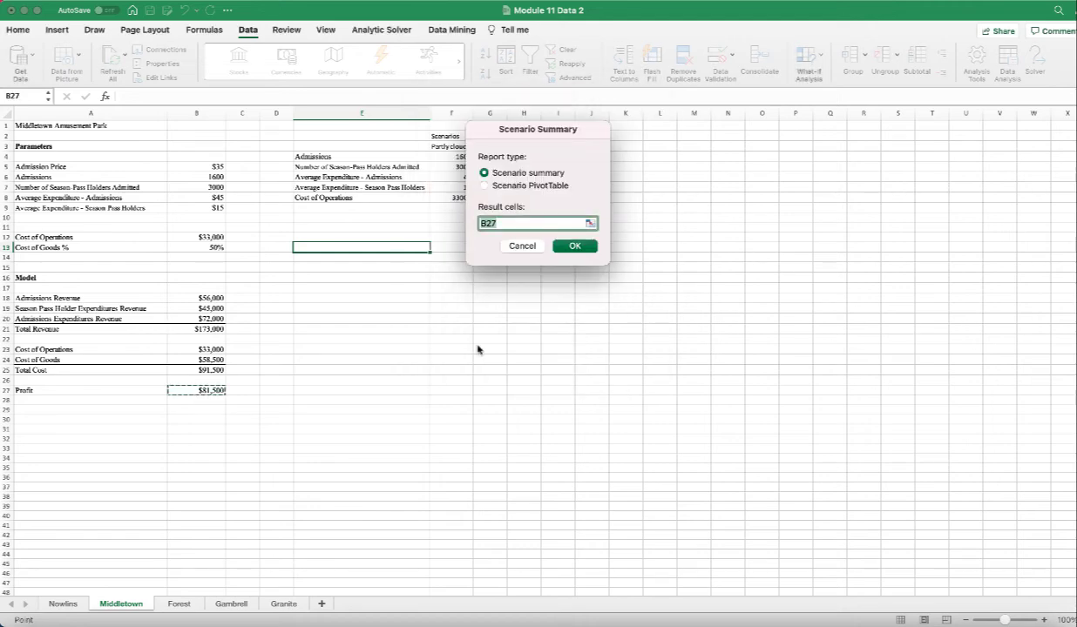
{"action": "key", "text": "BackSpace"}
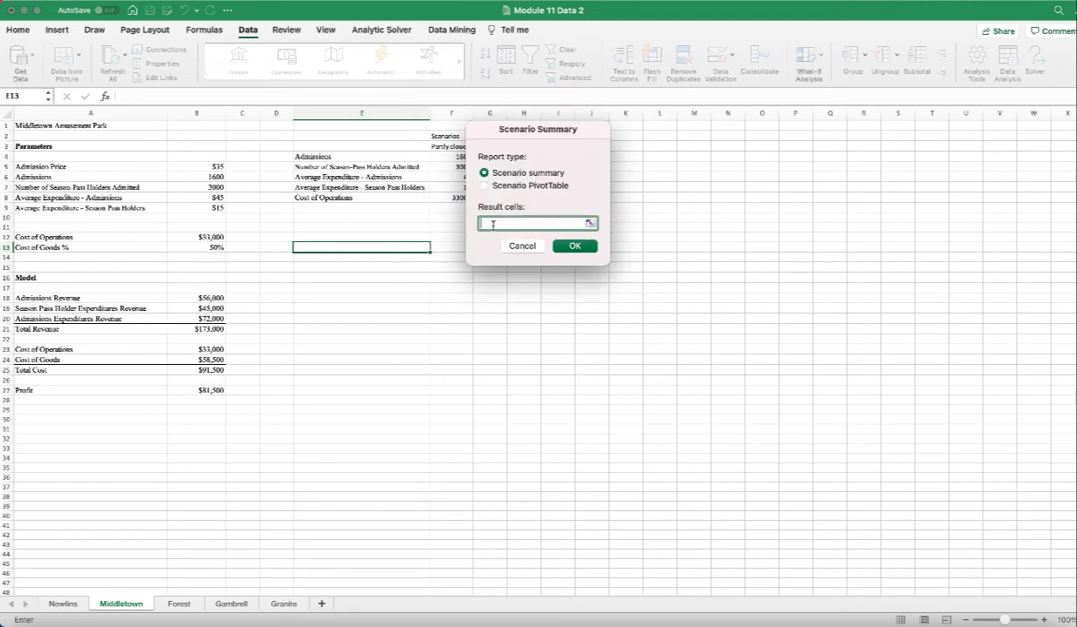
{"action": "left_click", "coordinate": [216, 391]}
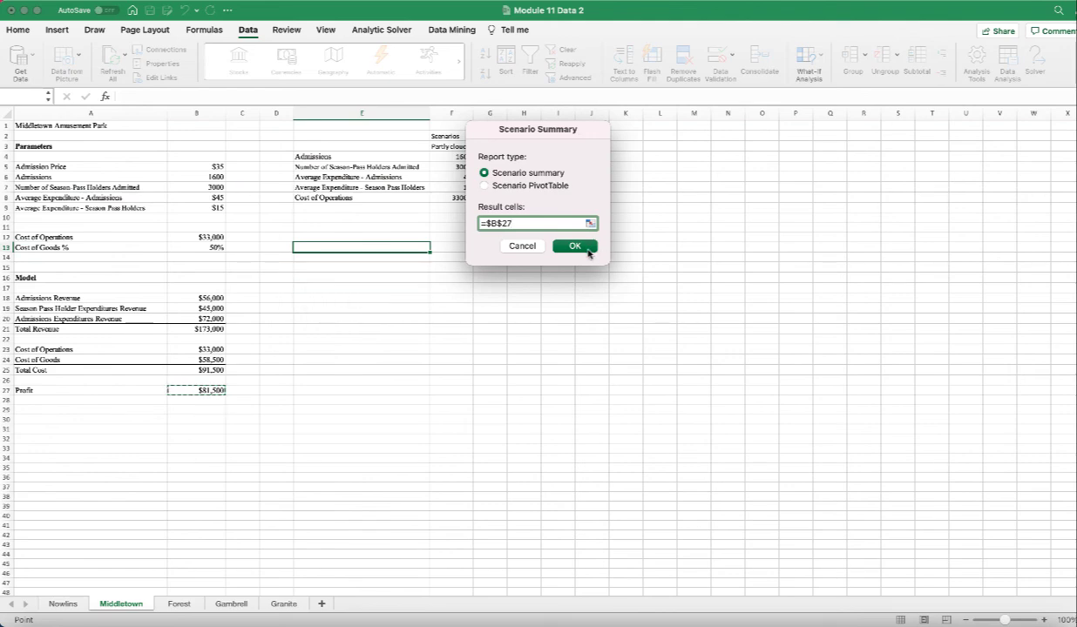
{"action": "left_click", "coordinate": [574, 247]}
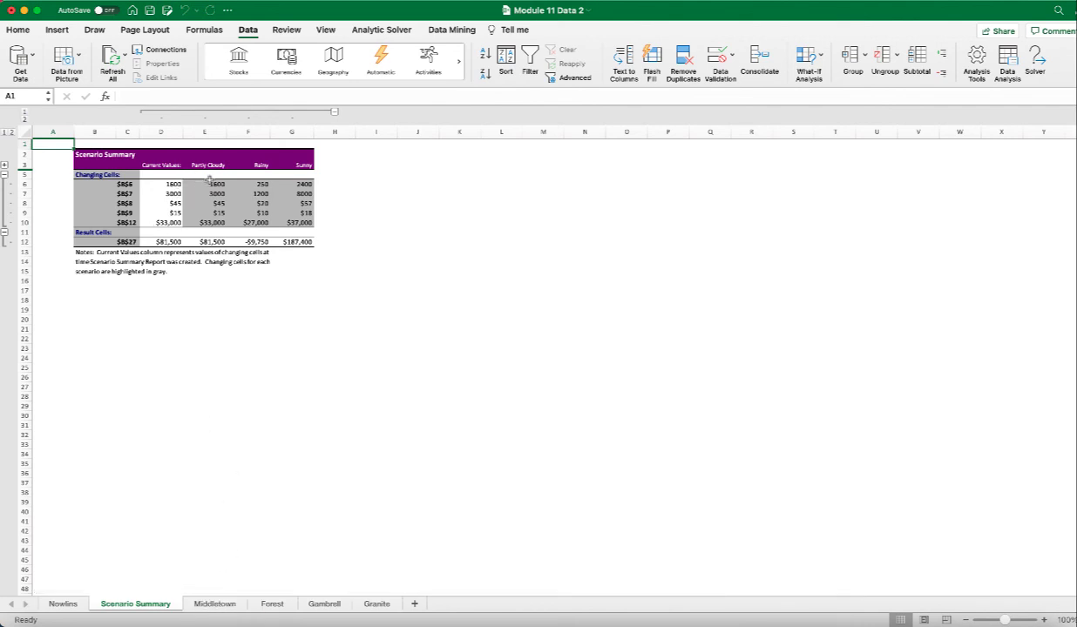
Examine the Scenario Summary's changing cell values and compare the resulting profit for Partly Cloudy, Rainy and Sunny
{"action": "left_click_drag", "start_coordinate": [207, 164], "coordinate": [303, 224]}
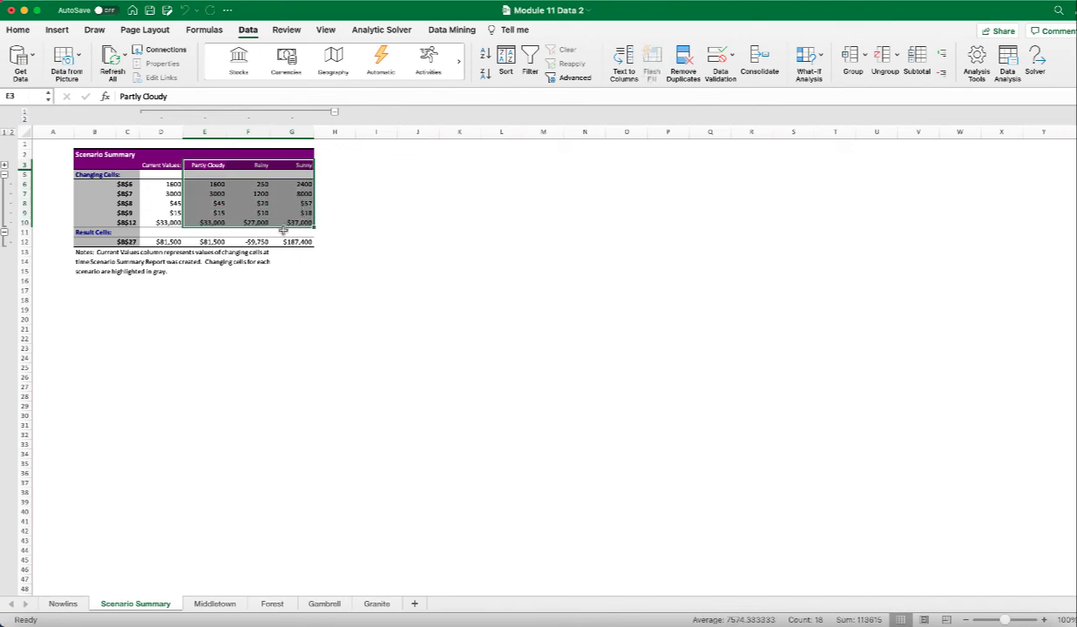
{"action": "left_click_drag", "start_coordinate": [210, 242], "coordinate": [304, 244]}
{"action": "left_click", "coordinate": [258, 310]}
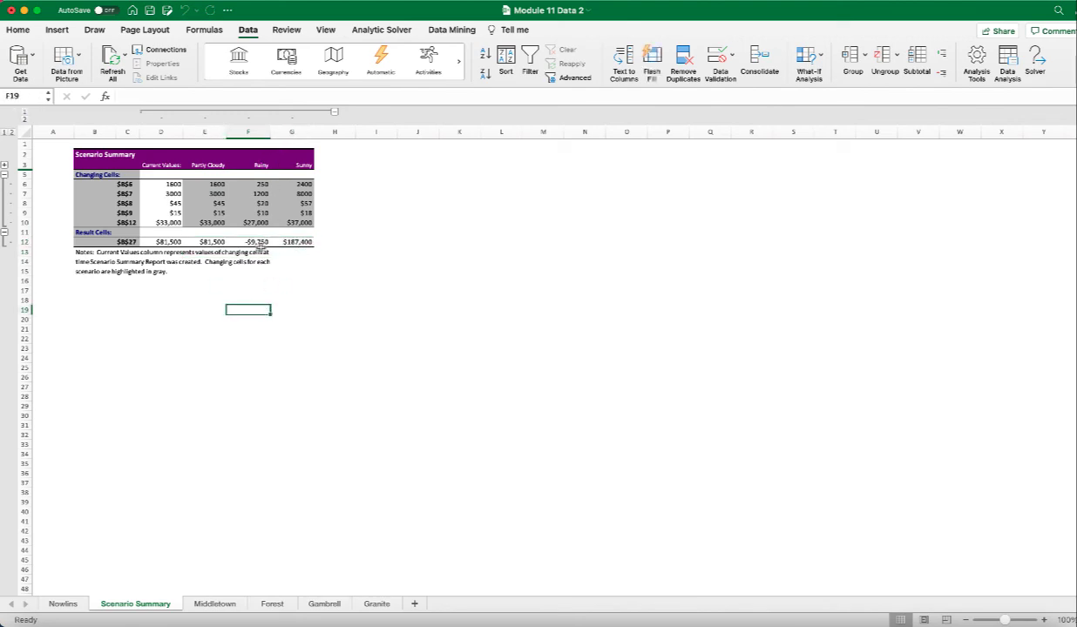
{"action": "left_click", "coordinate": [259, 242]}
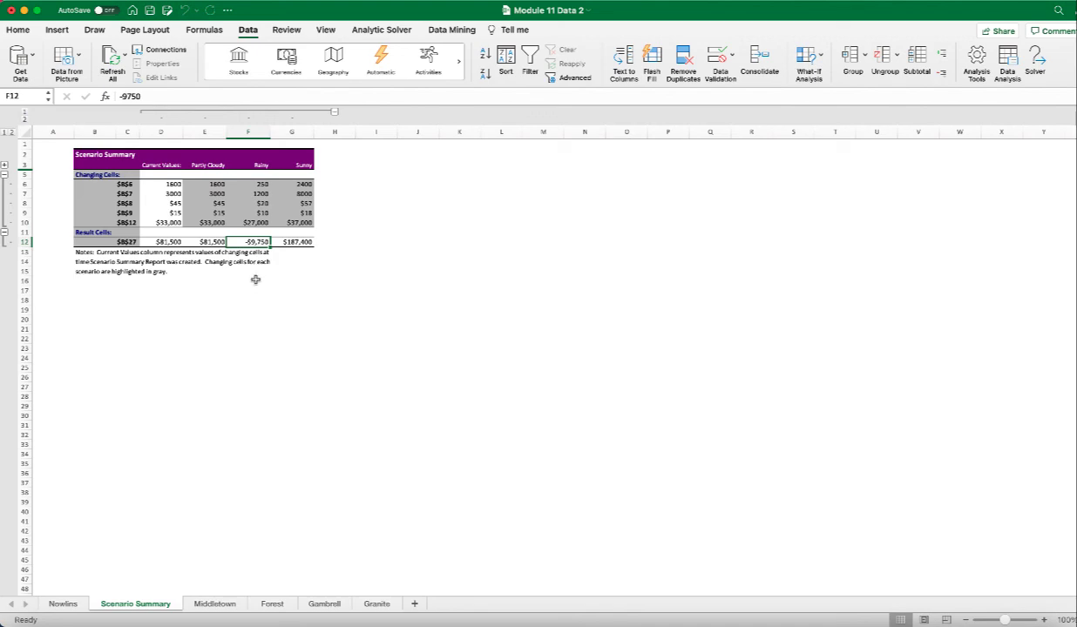
{"action": "left_click", "coordinate": [197, 241]}
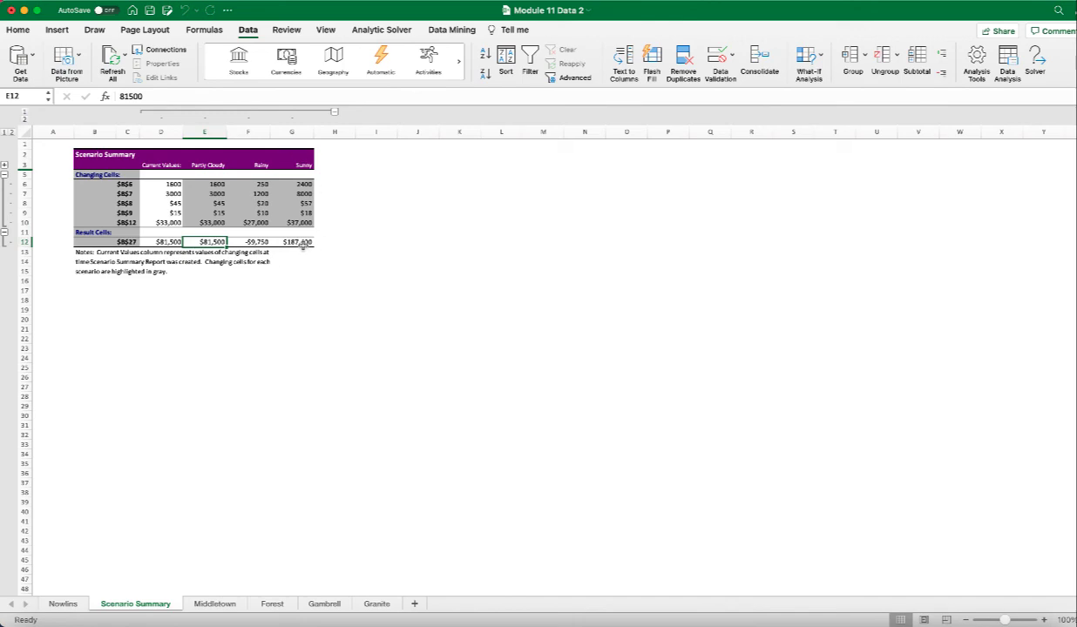
{"action": "left_click", "coordinate": [303, 241]}
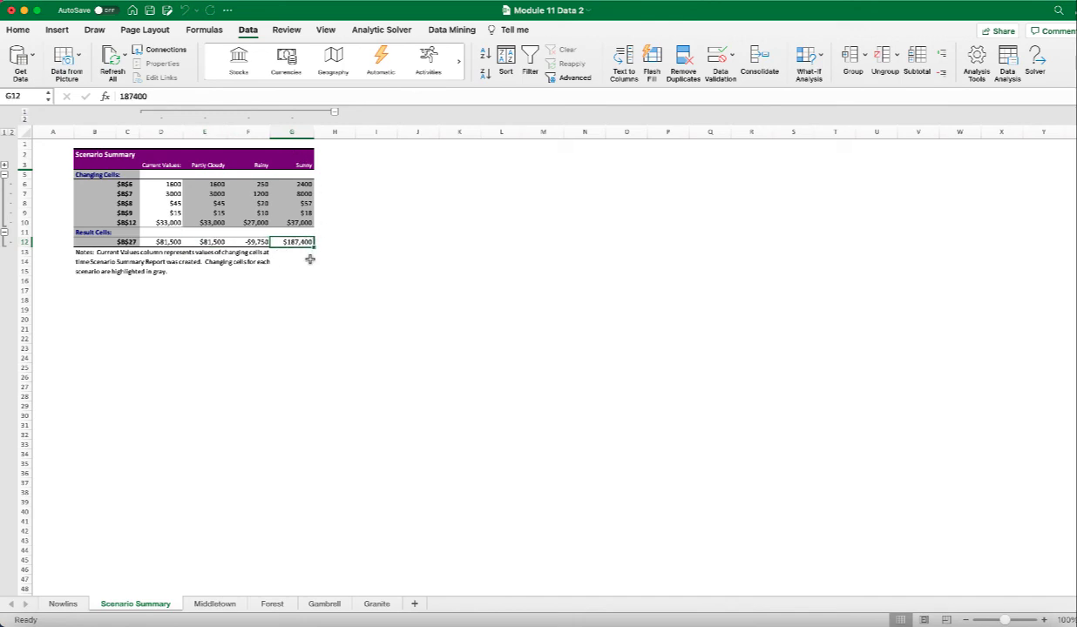
{"action": "left_click", "coordinate": [204, 309]}
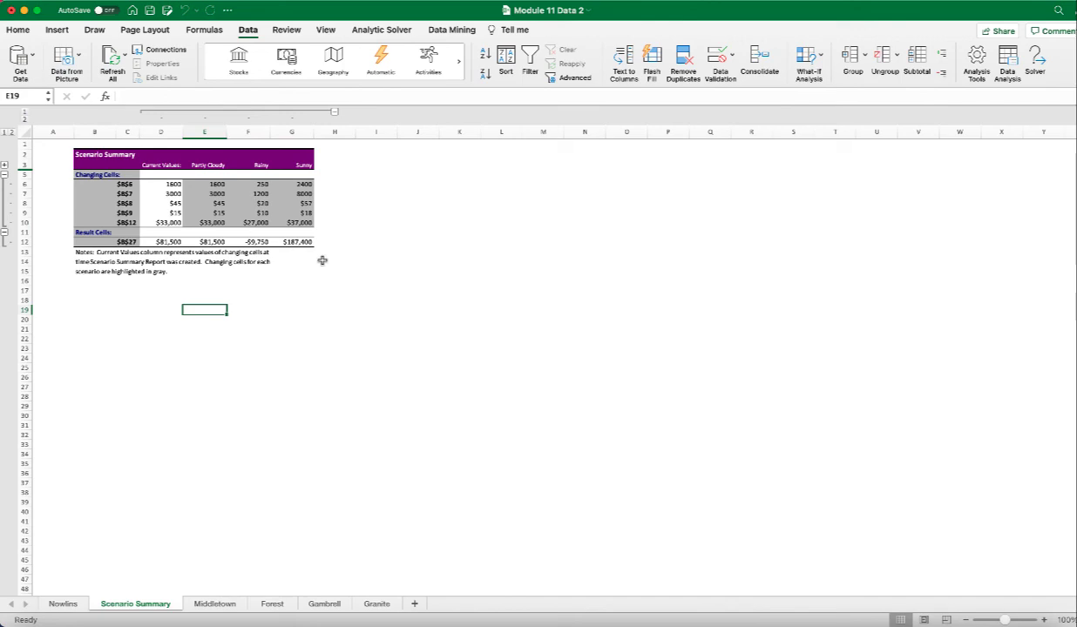